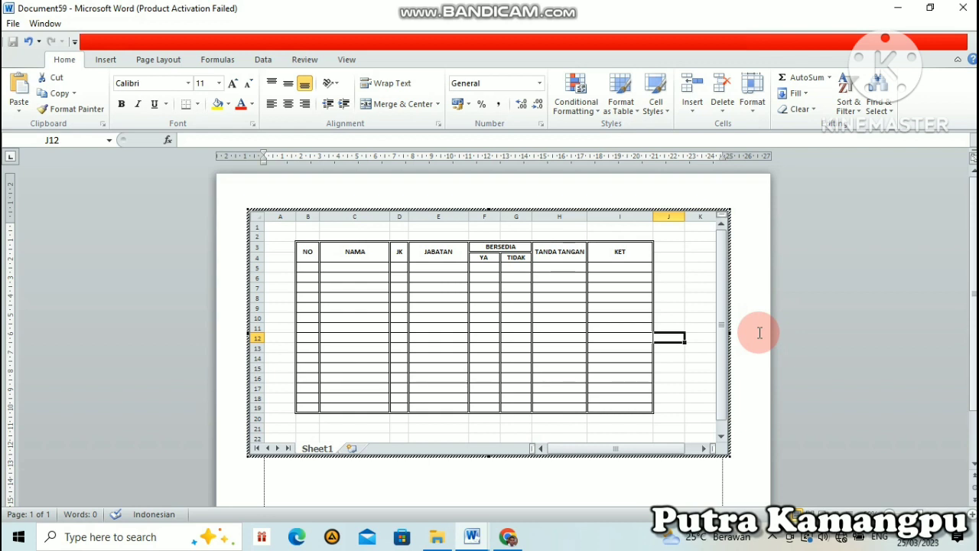
pyautogui.click(760, 333)
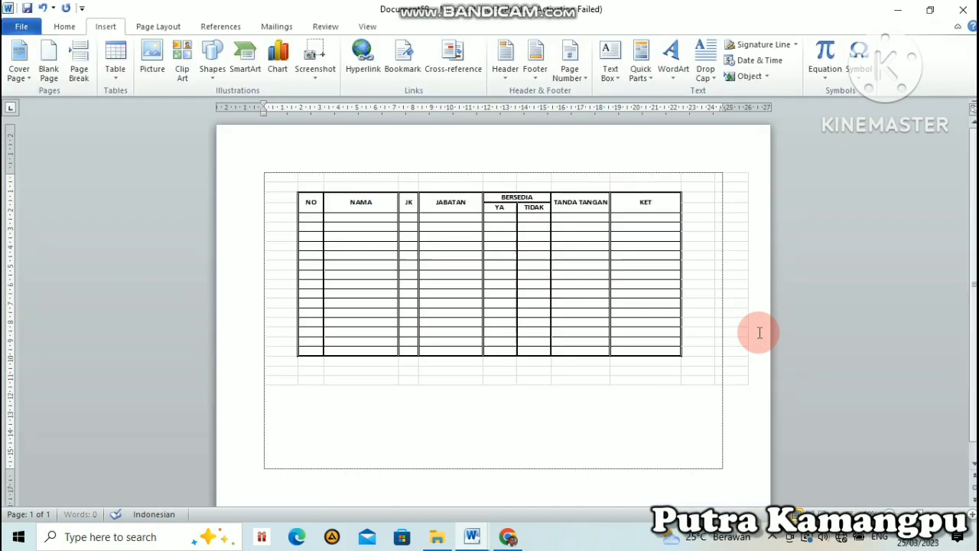
pyautogui.click(672, 322)
pyautogui.doubleClick(674, 320)
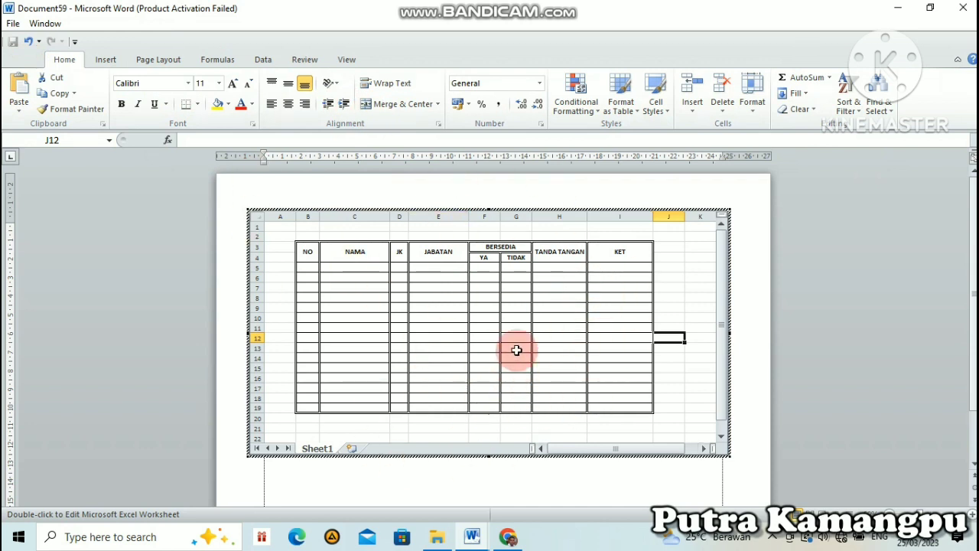
pyautogui.click(541, 346)
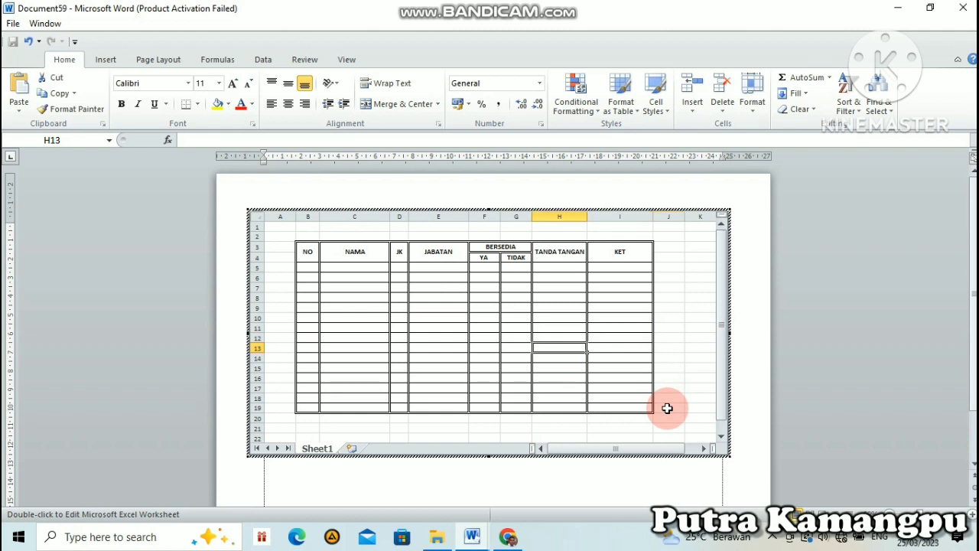
pyautogui.click(673, 337)
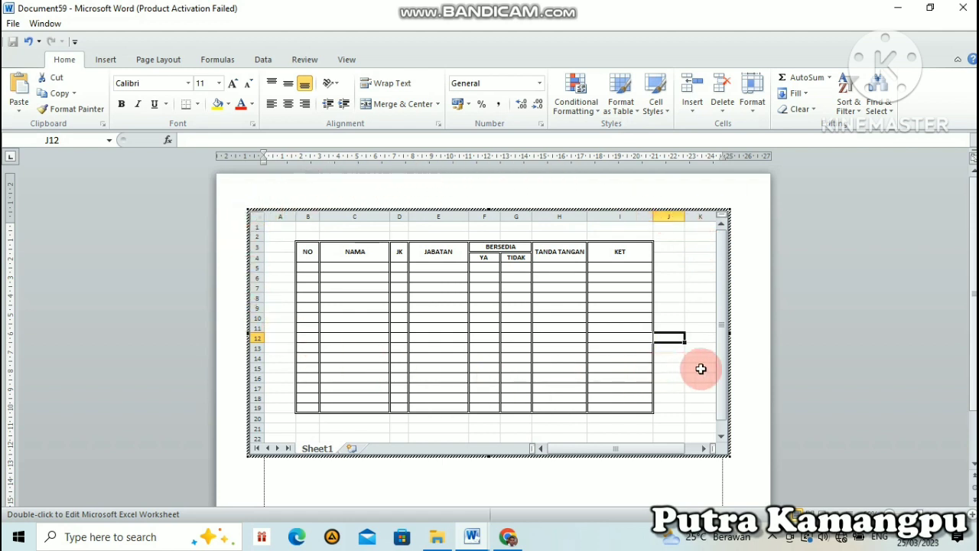
pyautogui.click(673, 367)
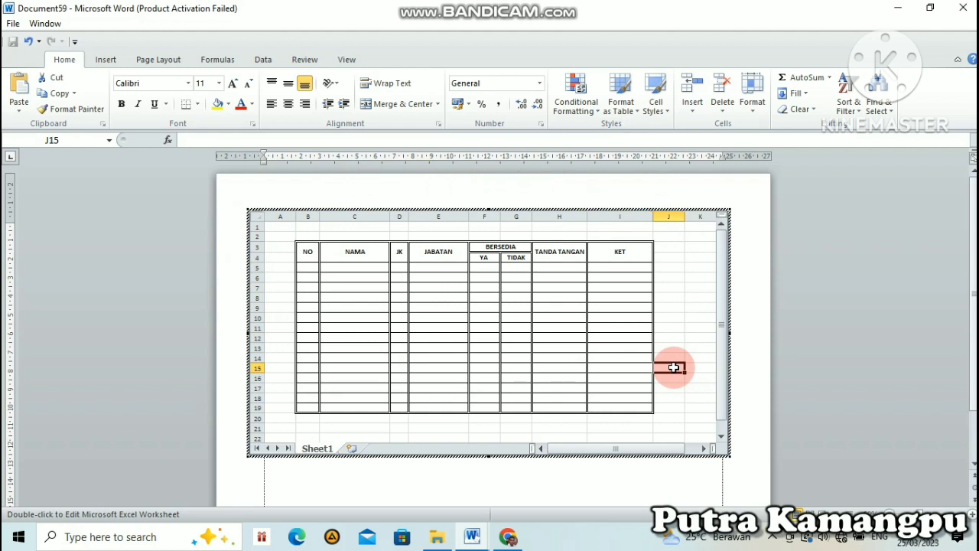
# Step: Create a new blank document with landscape orientation and A4 paper size
pyautogui.hotkey('ctrl', 'n')
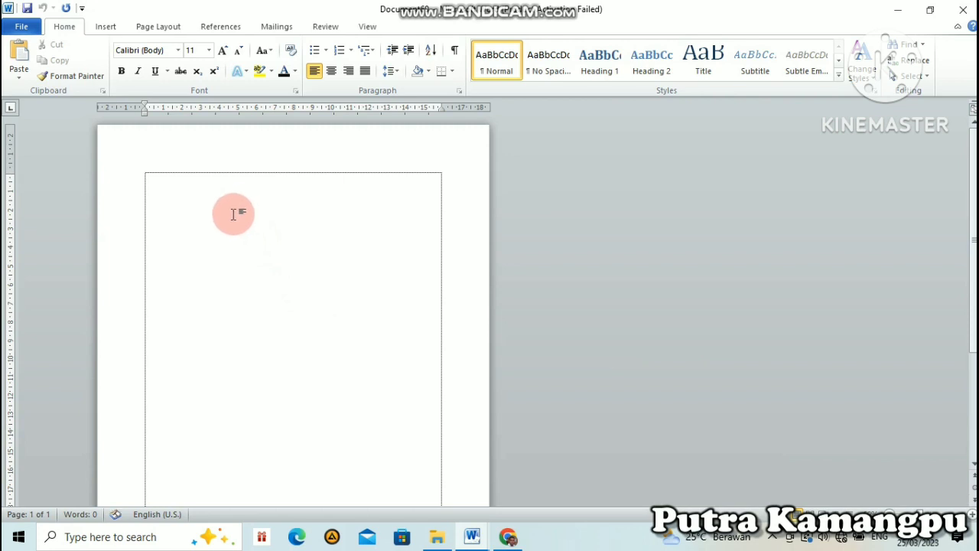
pyautogui.click(162, 27)
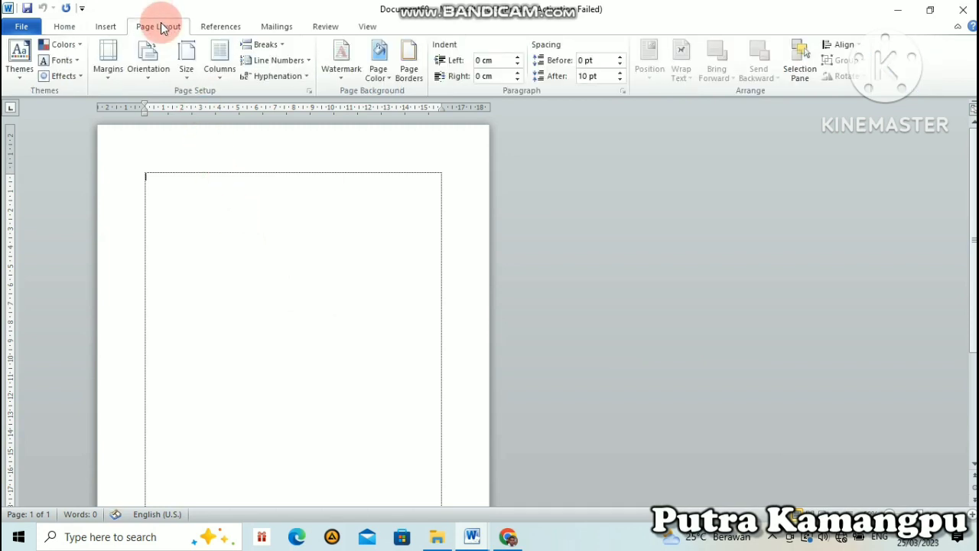
pyautogui.click(154, 63)
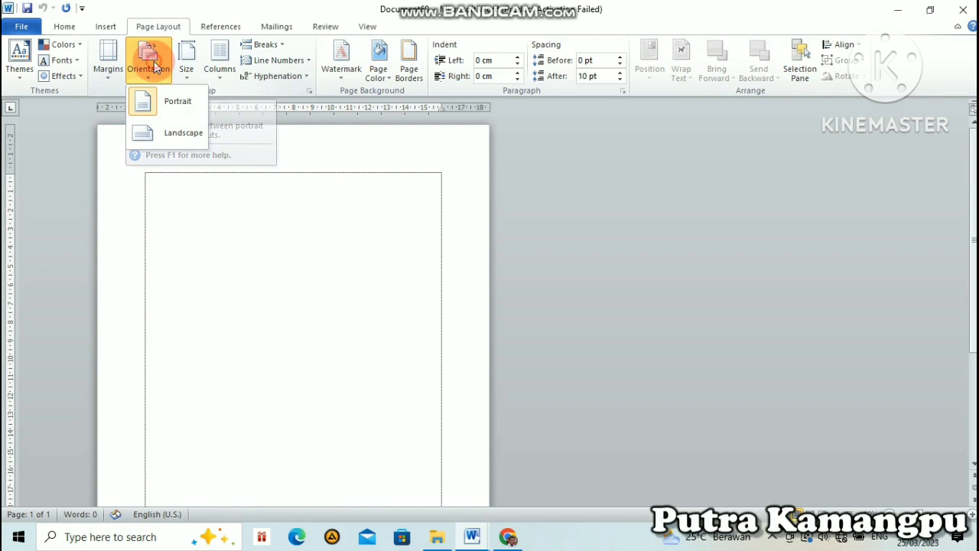
pyautogui.click(168, 135)
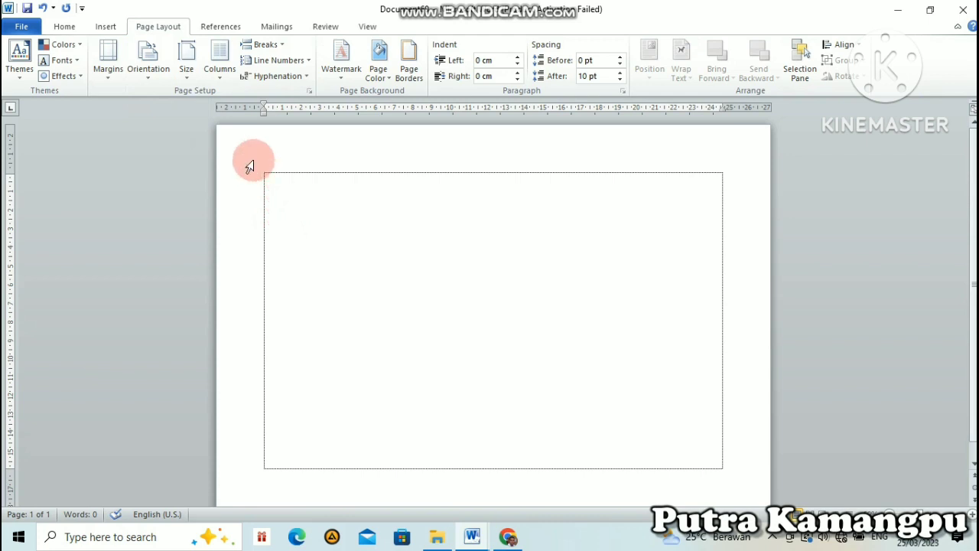
pyautogui.click(193, 72)
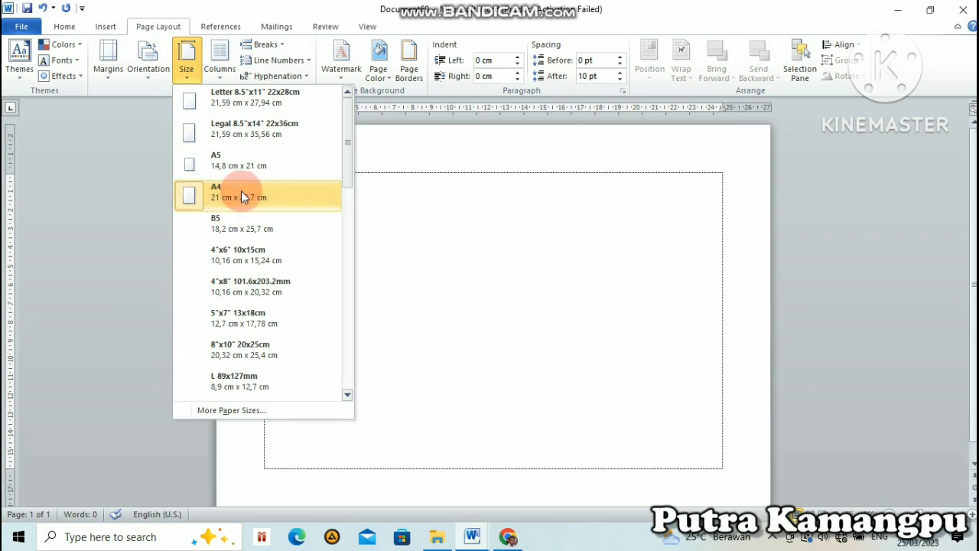
pyautogui.click(277, 195)
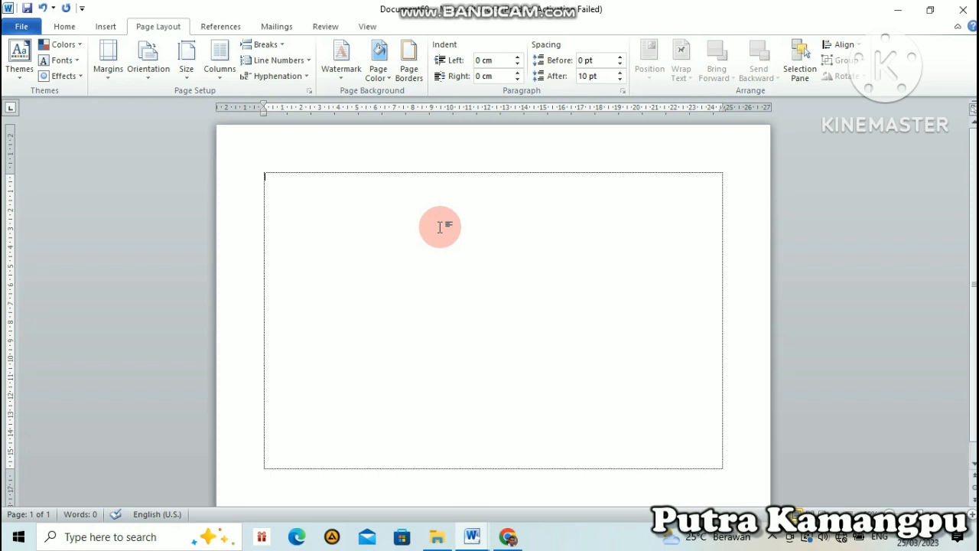
# Step: Insert an Excel spreadsheet into the blank page and enlarge its frame to nearly the full width between the margins
pyautogui.click(106, 26)
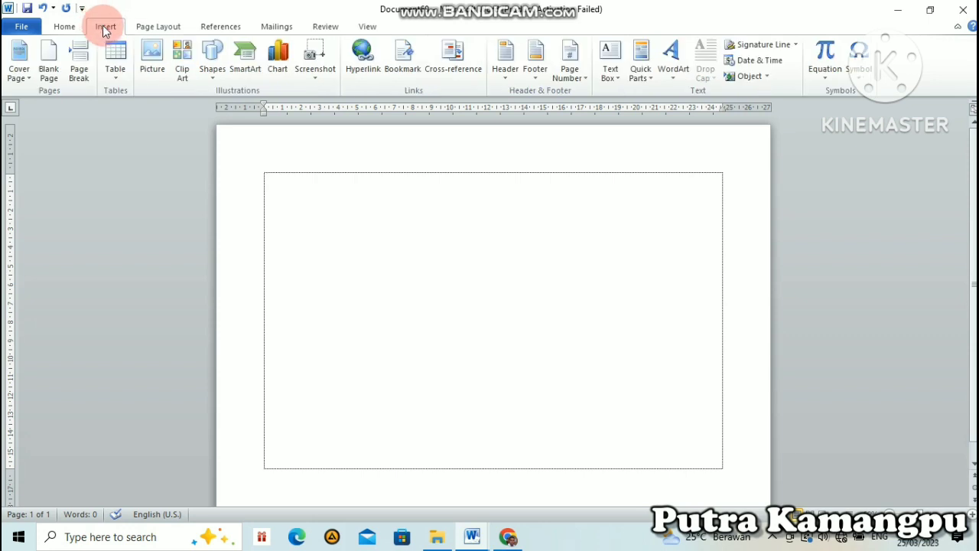
pyautogui.click(114, 74)
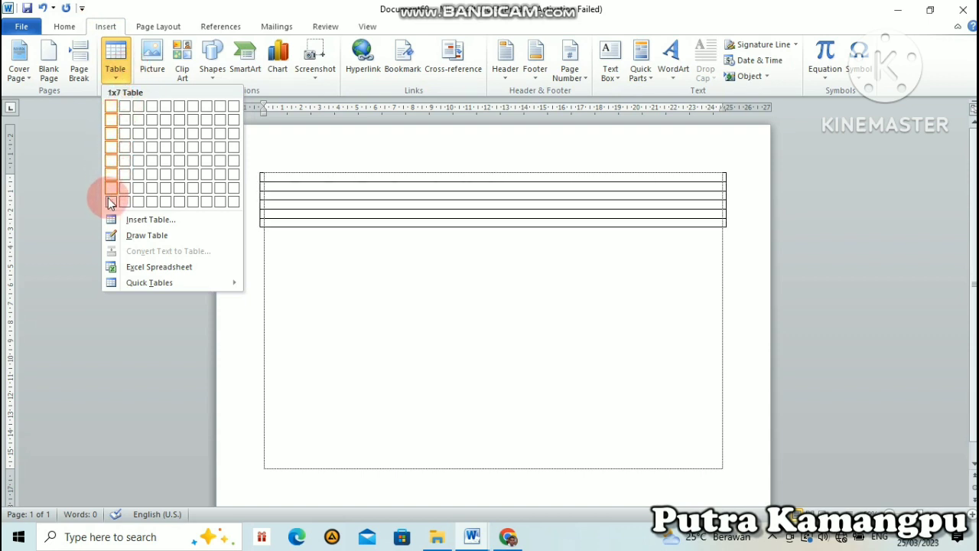
pyautogui.click(117, 267)
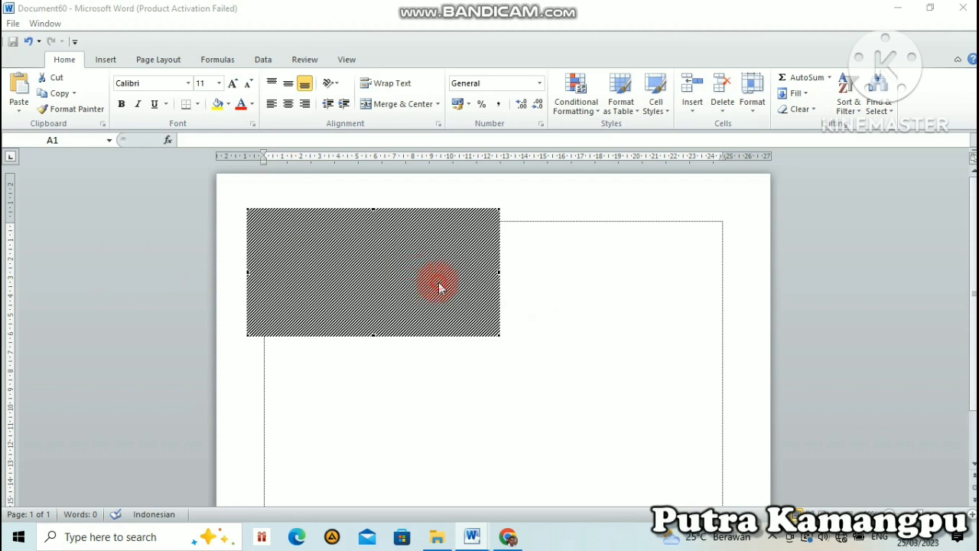
pyautogui.moveTo(497, 335); pyautogui.dragTo(718, 450)
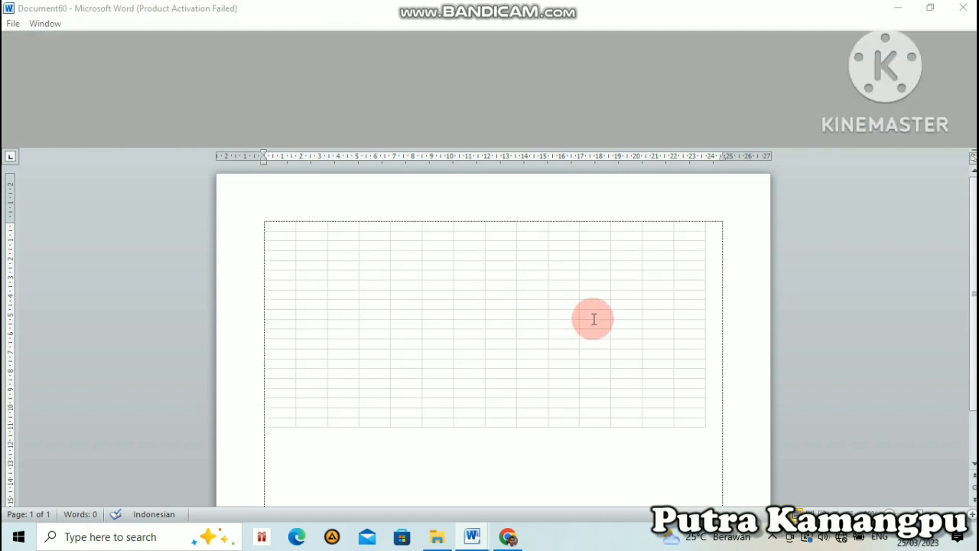
# Step: Try to open the embedded blank worksheet for editing, and delete it from the page
pyautogui.click(573, 318)
pyautogui.click(573, 318)
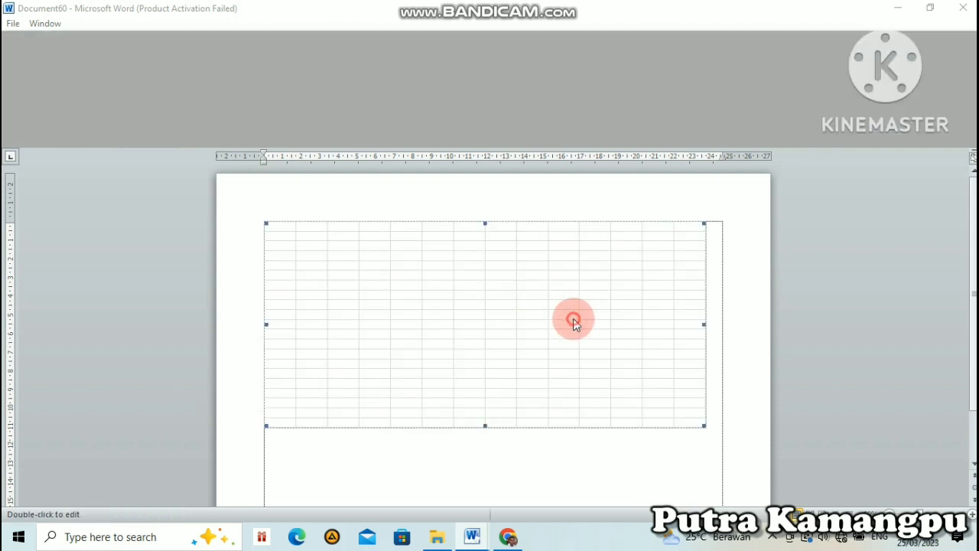
pyautogui.doubleClick(573, 319)
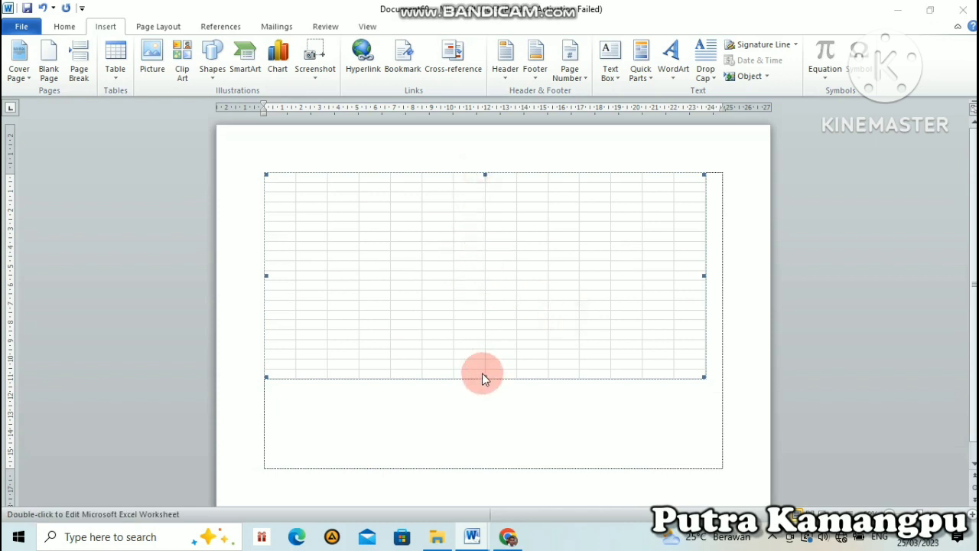
pyautogui.click(482, 330)
pyautogui.click(327, 266)
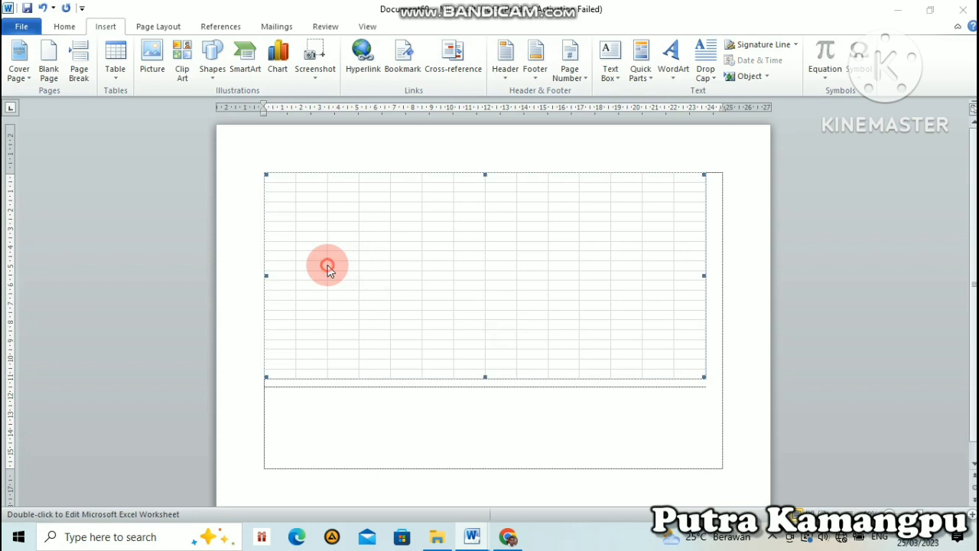
pyautogui.moveTo(327, 265); pyautogui.dragTo(331, 264)
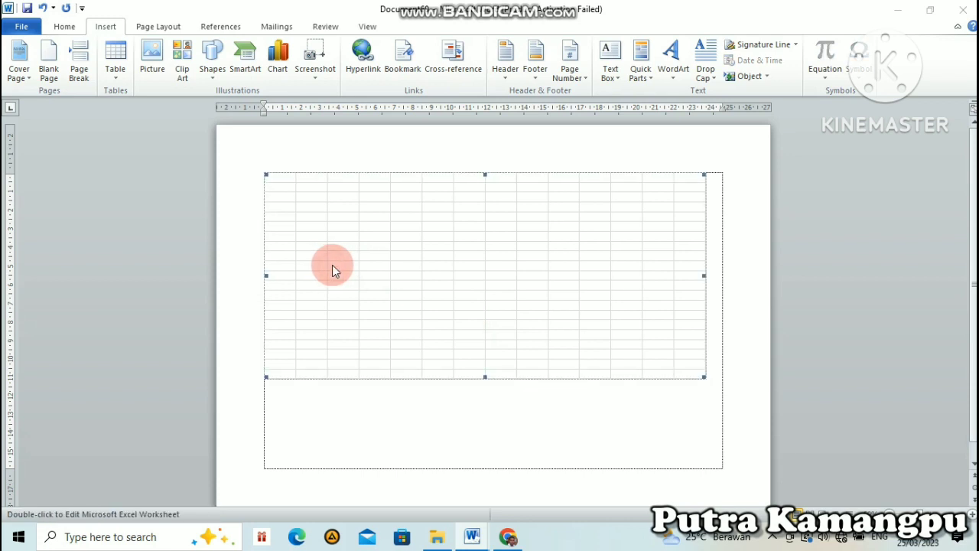
pyautogui.click(340, 265)
pyautogui.click(702, 376)
pyautogui.click(658, 313)
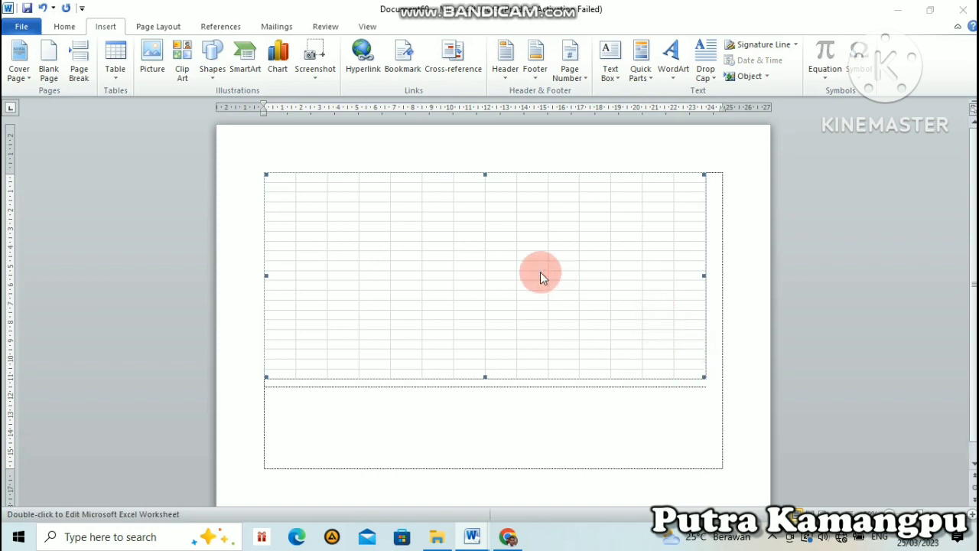
pyautogui.doubleClick(406, 286)
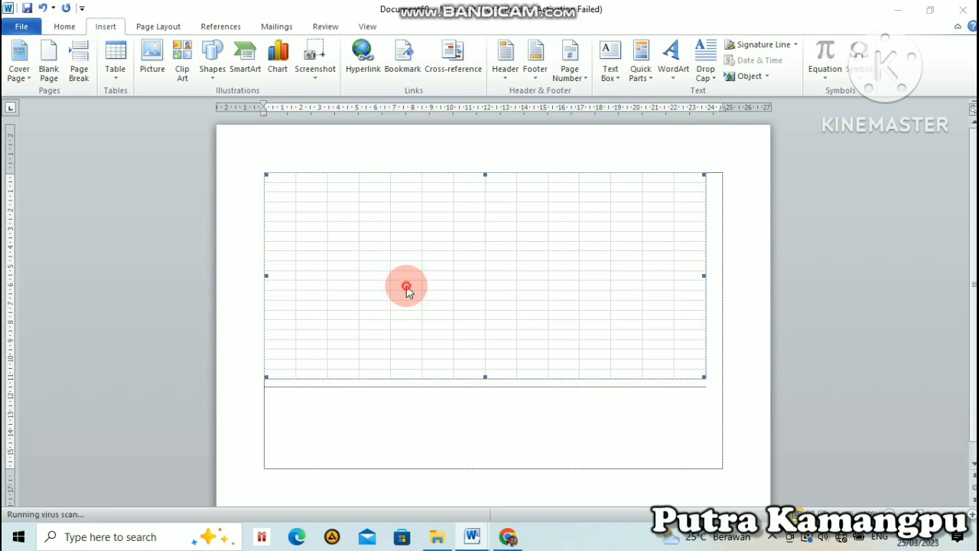
pyautogui.doubleClick(420, 282)
pyautogui.doubleClick(420, 280)
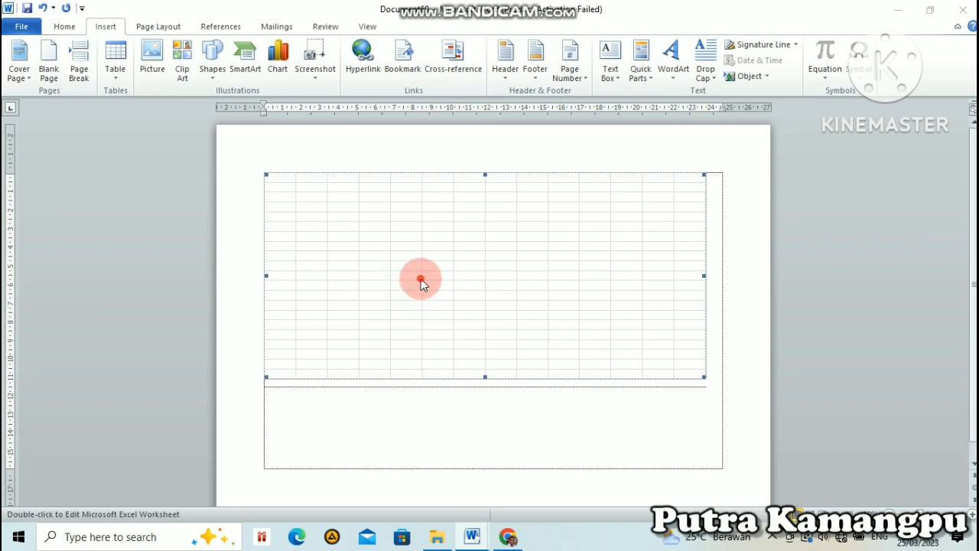
pyautogui.press('Delete')
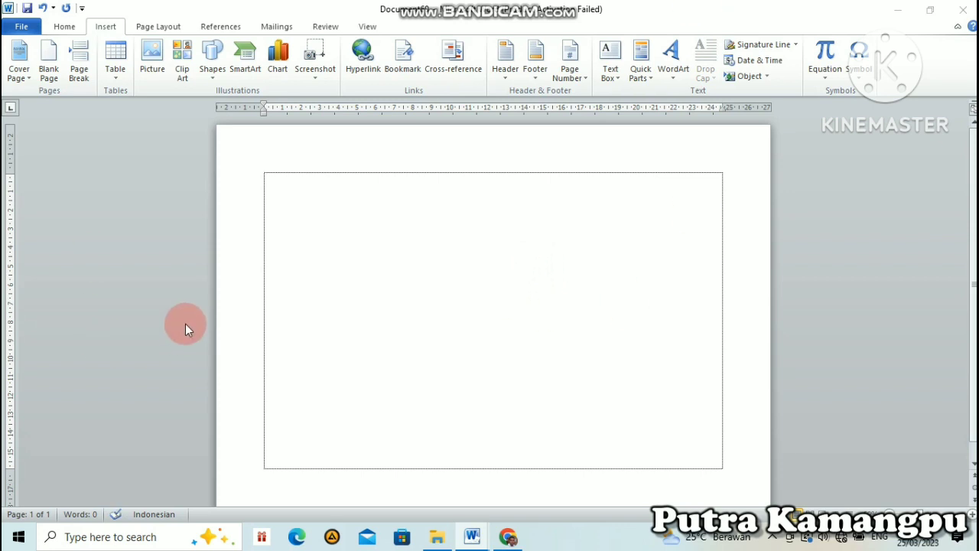
# Step: Embed an Excel spreadsheet in the empty page and enlarge its frame to show columns A to N and rows 1 to 25
pyautogui.click(116, 77)
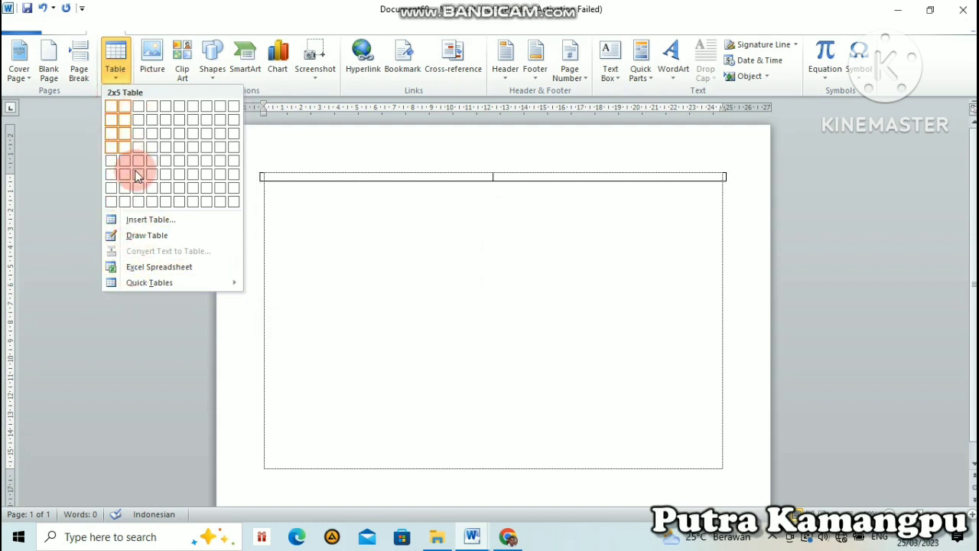
pyautogui.click(149, 273)
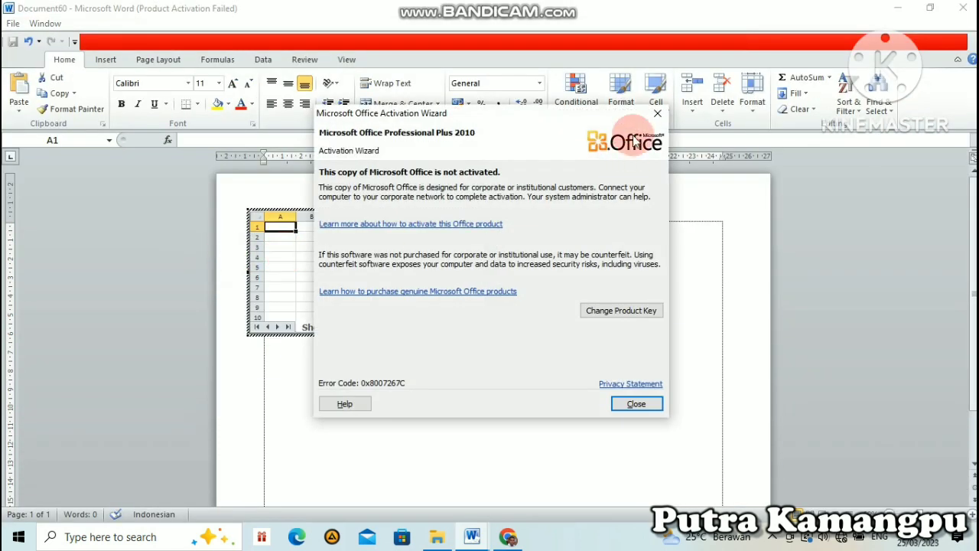
pyautogui.click(657, 113)
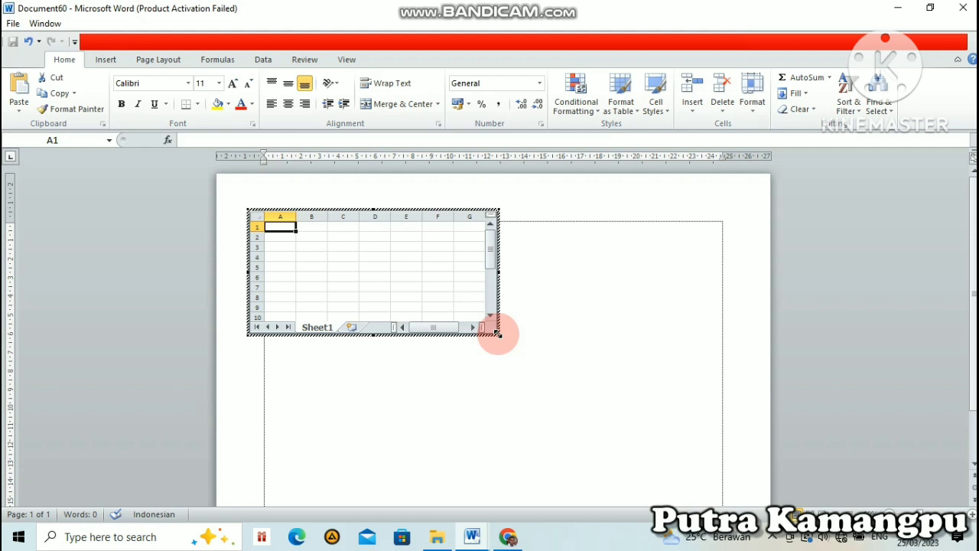
pyautogui.moveTo(498, 334); pyautogui.dragTo(704, 485)
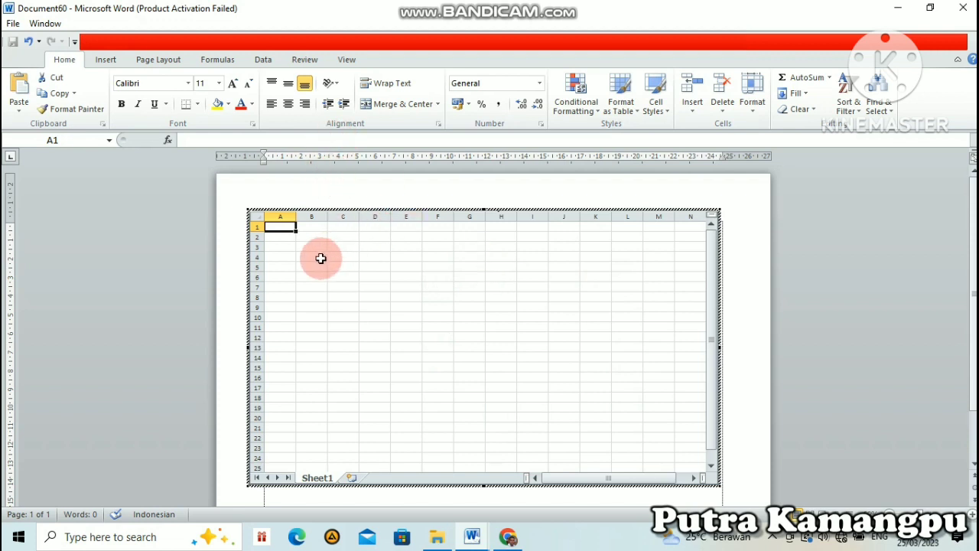
# Step: Apply All Borders to the cell range B4:M15 in the embedded worksheet
pyautogui.moveTo(316, 255); pyautogui.dragTo(652, 374)
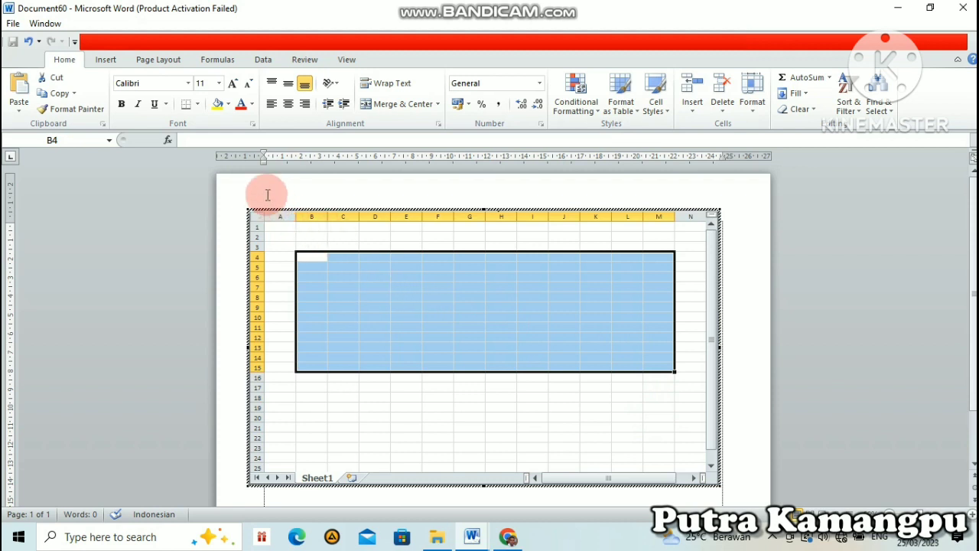
pyautogui.click(197, 107)
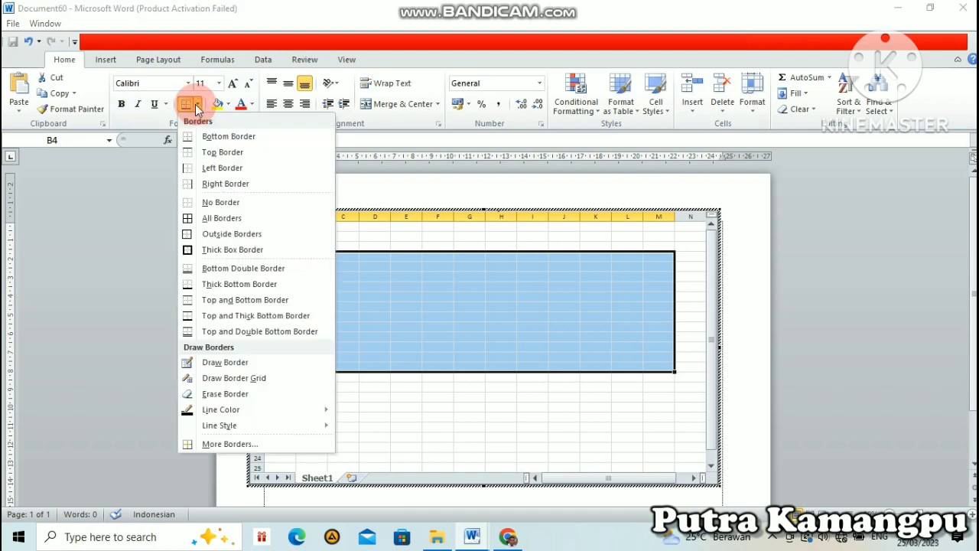
pyautogui.click(205, 221)
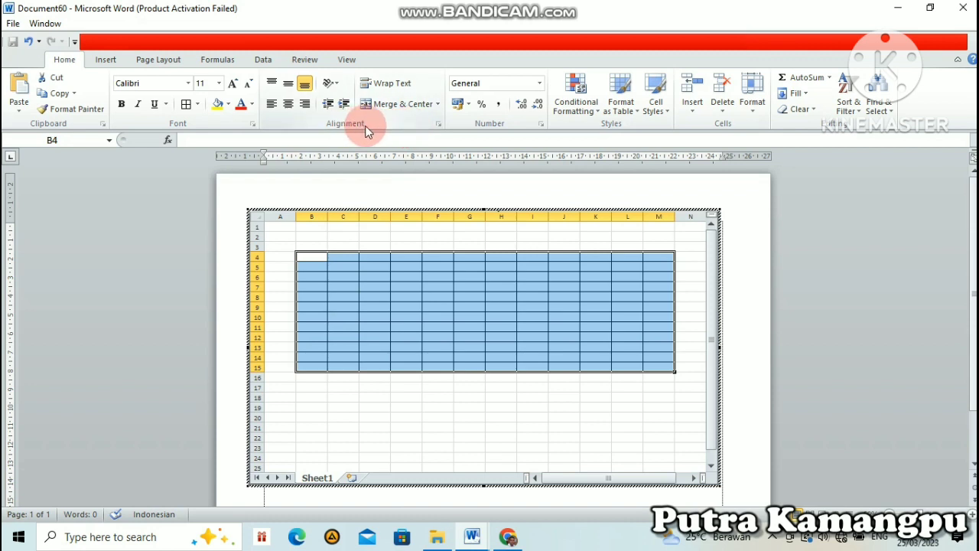
# Step: Apply double-line borders to the outer edges and inside vertical lines of cells B4:M15, keeping the inside horizontal lines single
pyautogui.click(441, 123)
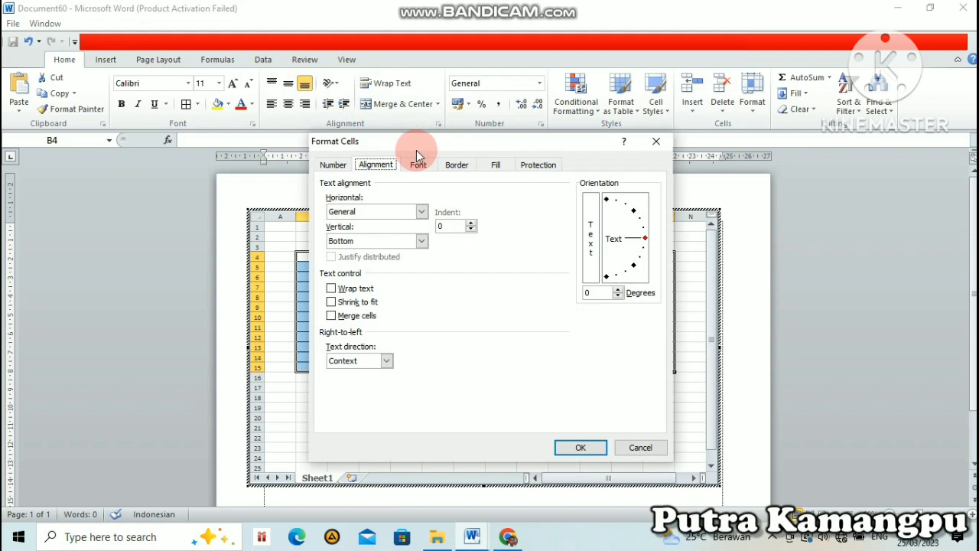
pyautogui.click(456, 165)
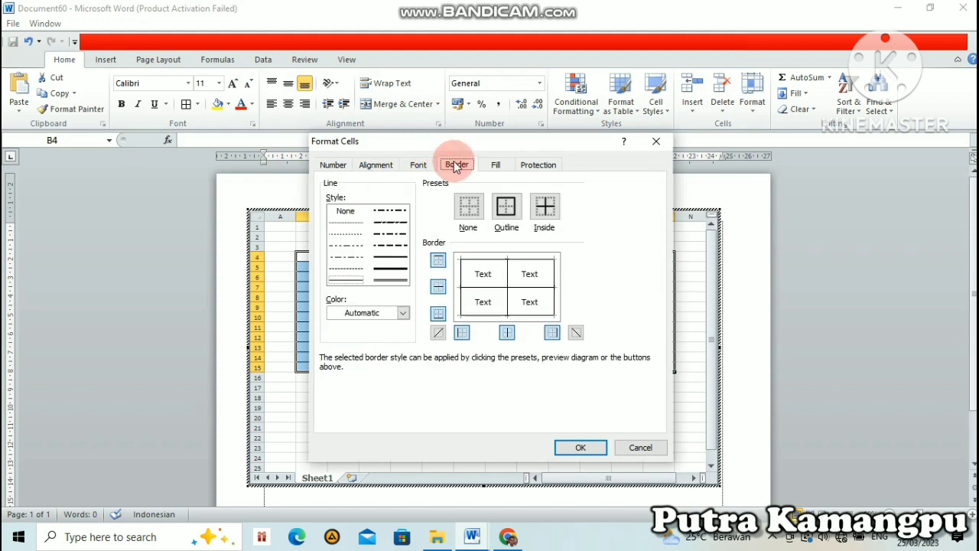
pyautogui.click(399, 269)
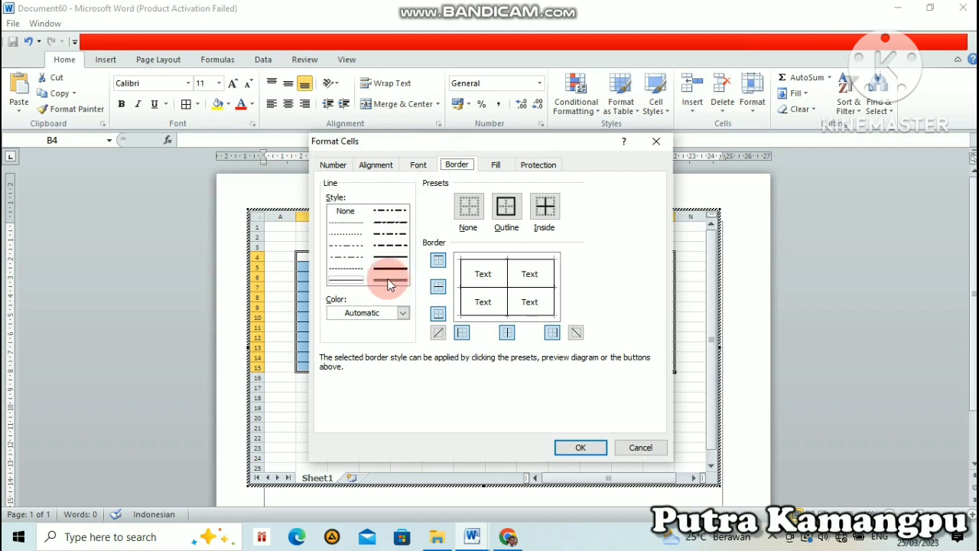
pyautogui.click(389, 282)
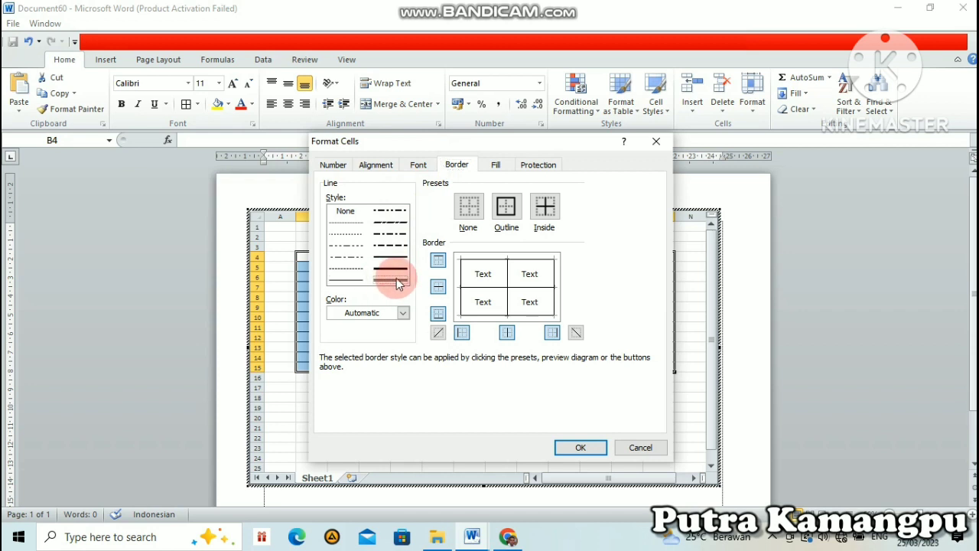
pyautogui.click(450, 259)
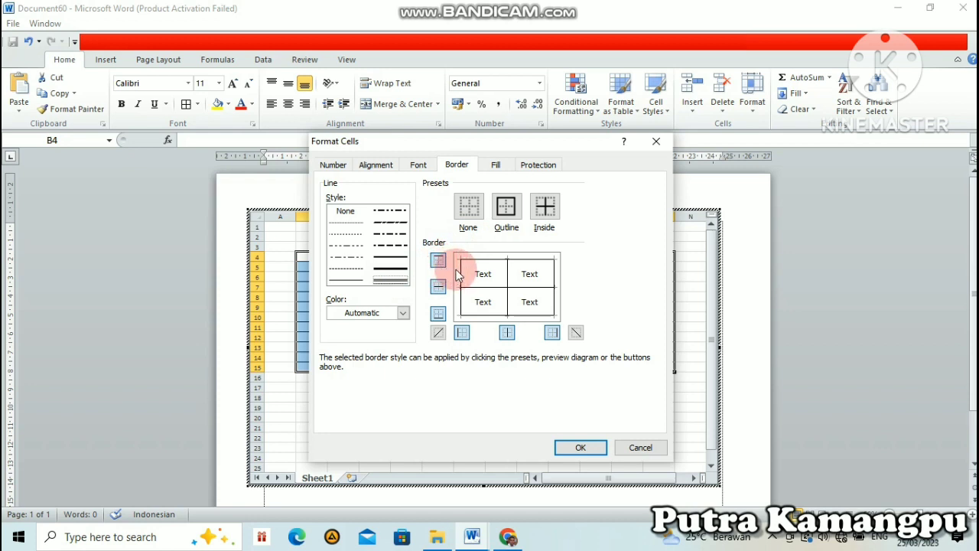
pyautogui.click(460, 277)
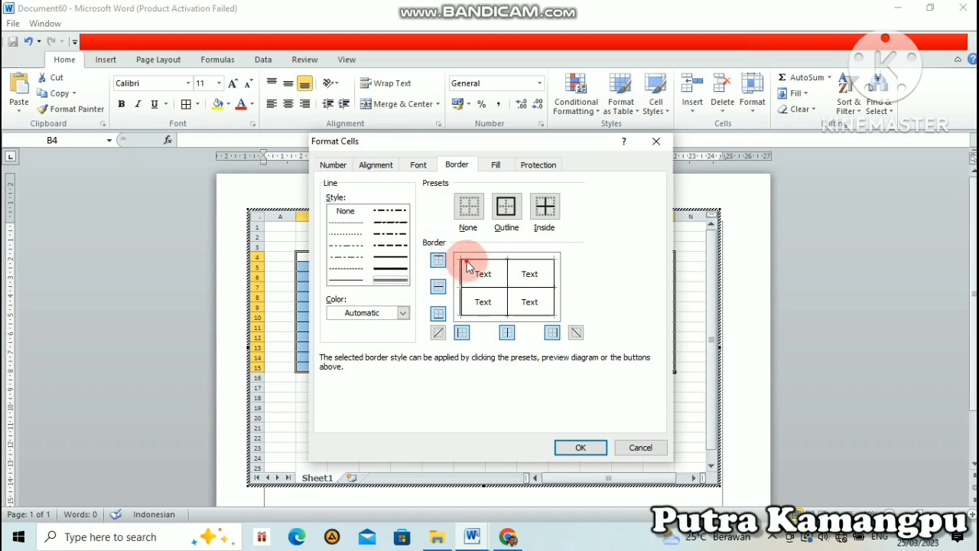
pyautogui.click(482, 263)
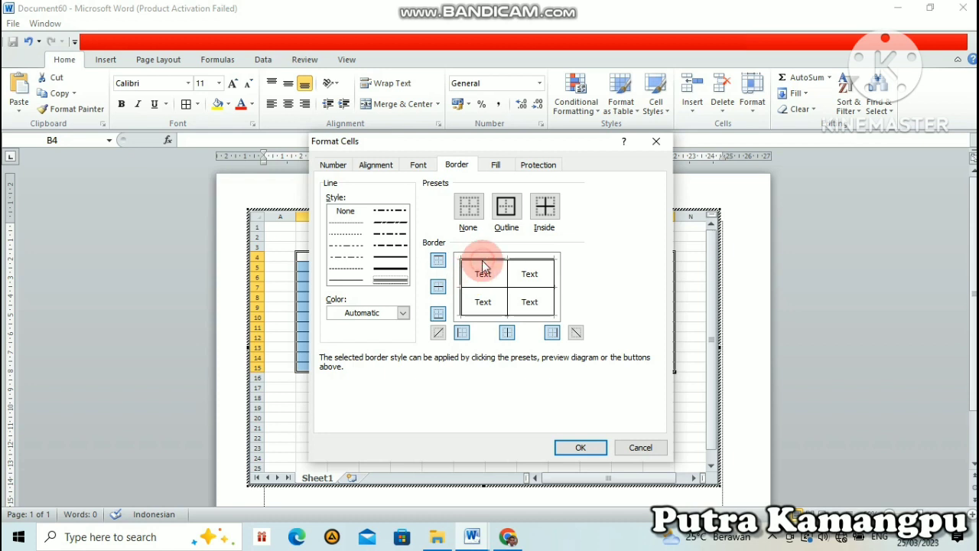
pyautogui.click(550, 273)
pyautogui.click(544, 316)
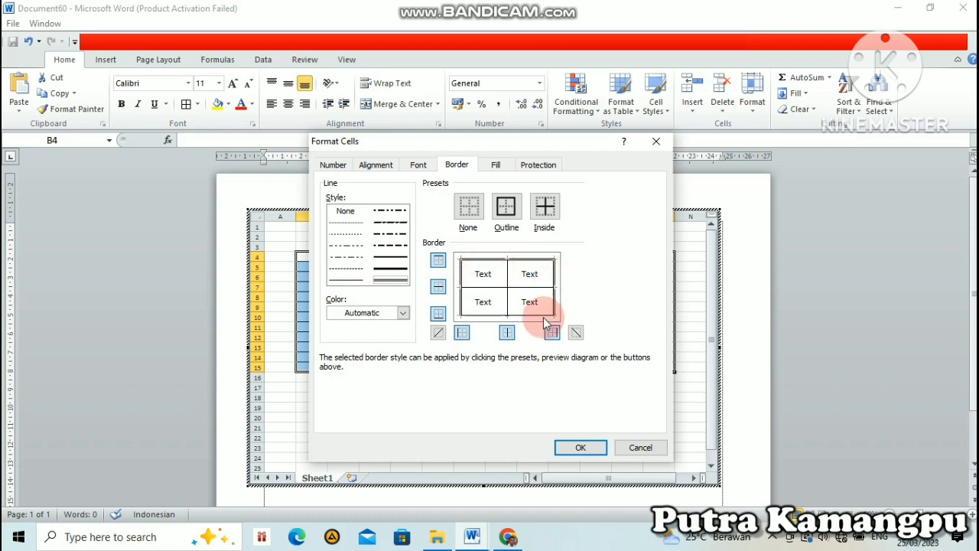
pyautogui.click(508, 306)
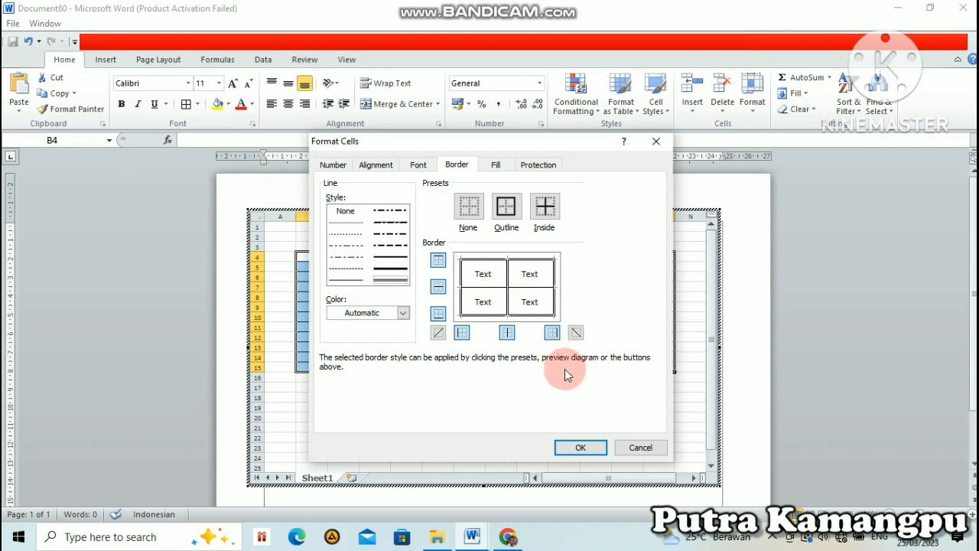
pyautogui.click(580, 447)
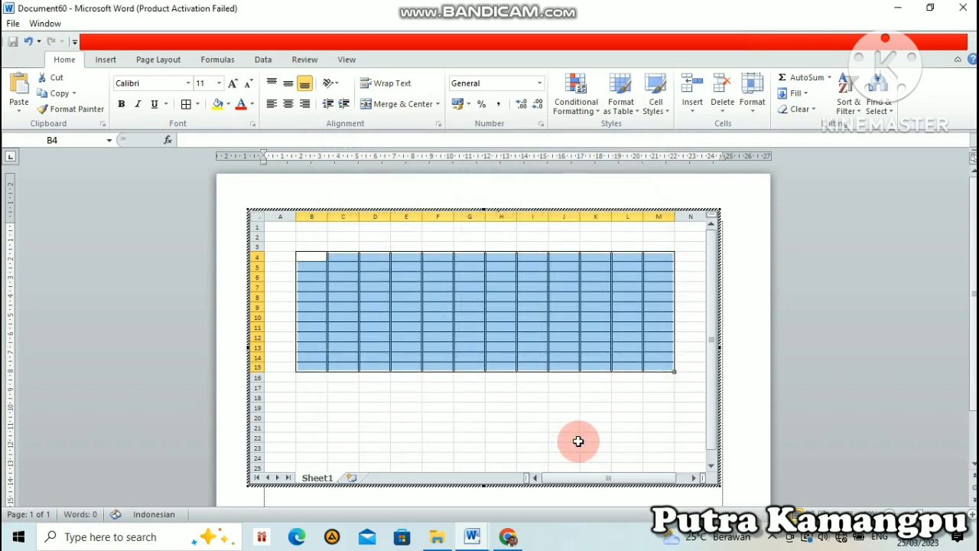
pyautogui.click(509, 397)
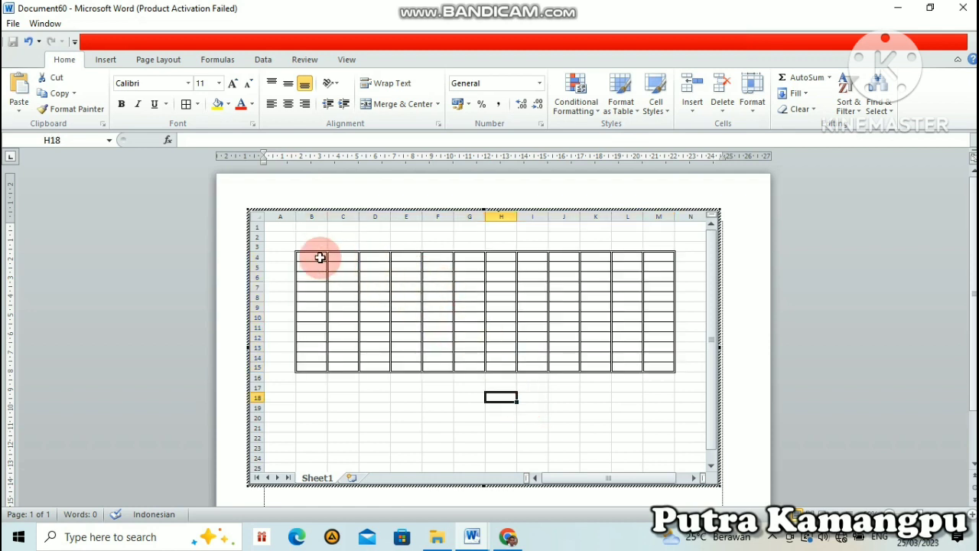
# Step: Apply a double-line bottom border to the table's header row, cells B4:M4
pyautogui.moveTo(317, 257); pyautogui.dragTo(652, 258)
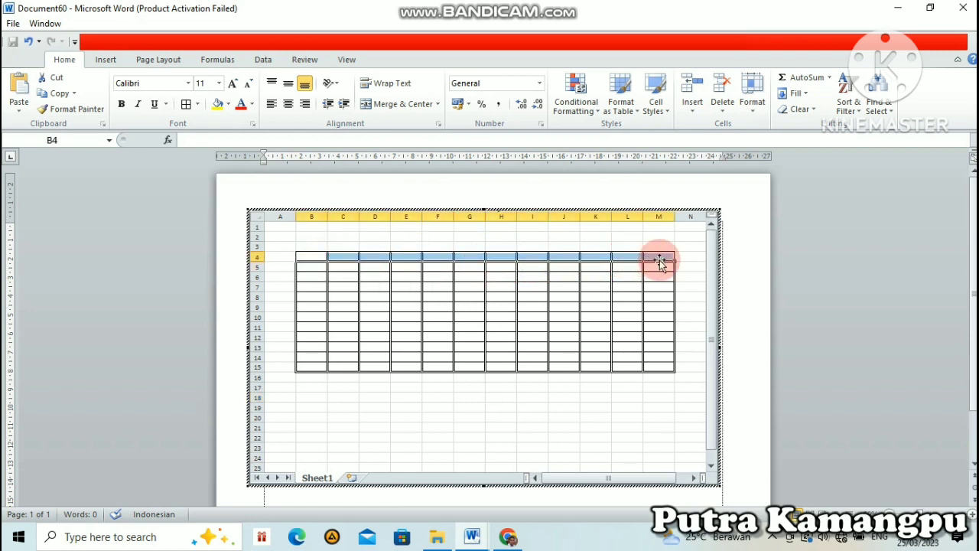
pyautogui.click(437, 126)
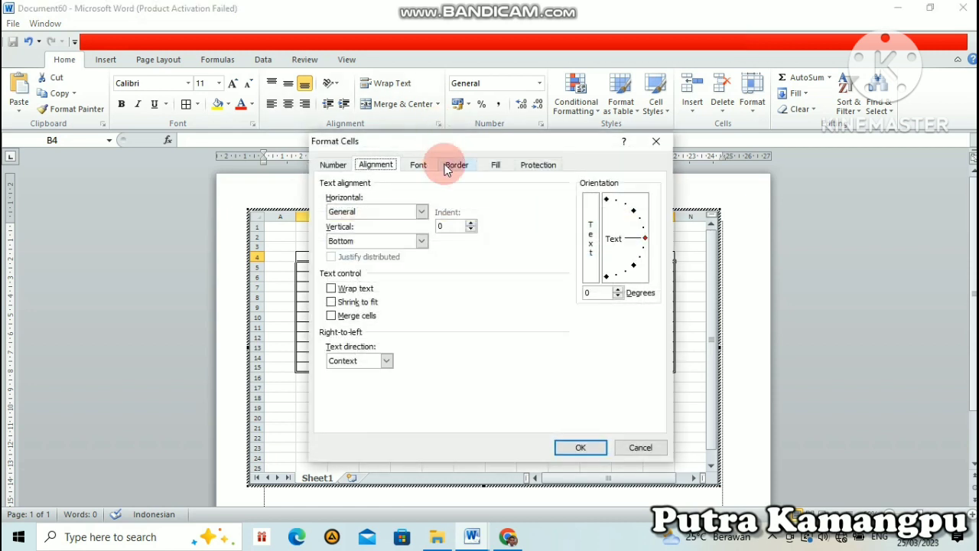
pyautogui.click(452, 165)
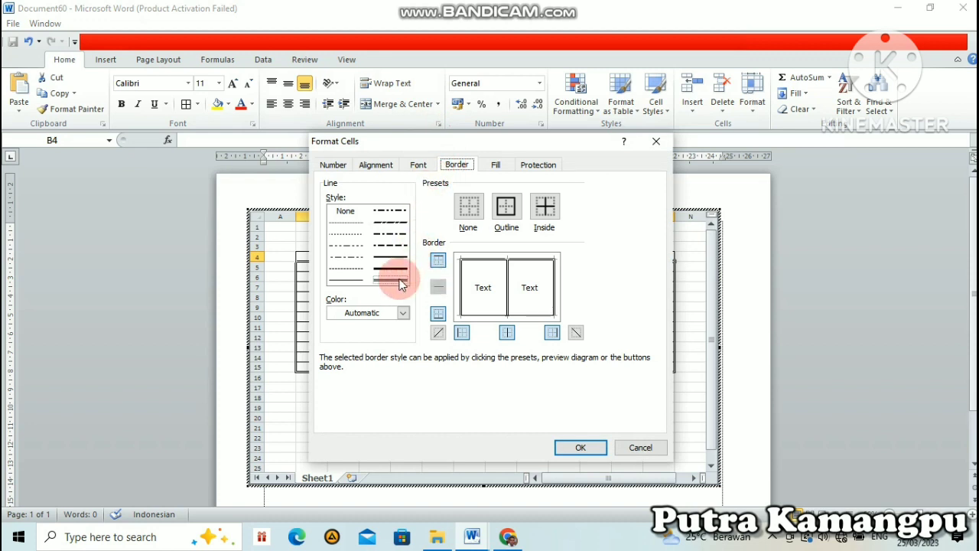
pyautogui.click(477, 315)
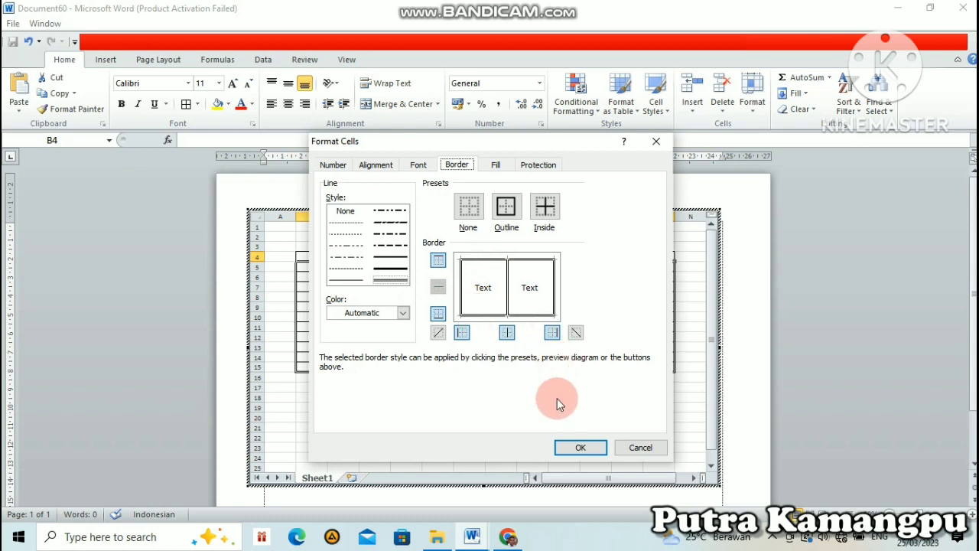
pyautogui.click(563, 451)
pyautogui.click(474, 311)
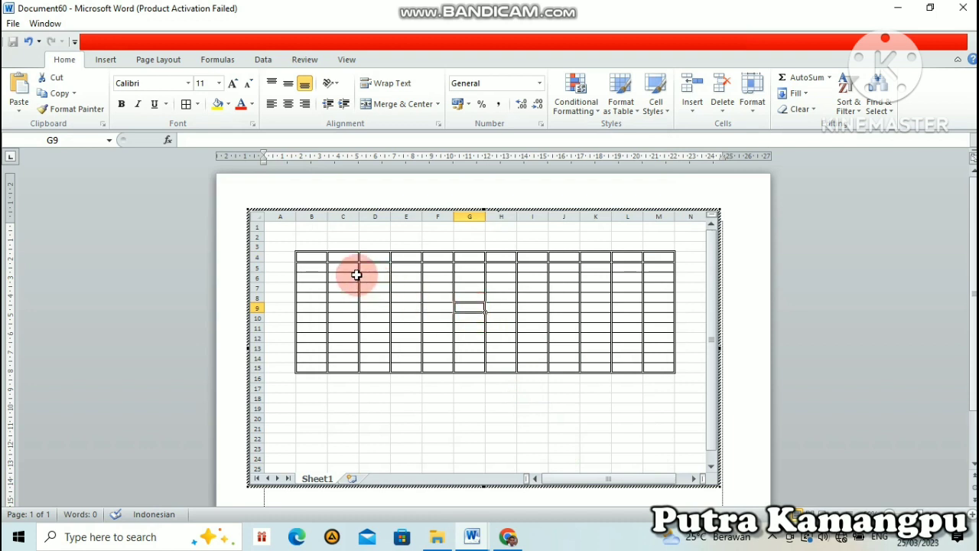
# Step: Enter the column headers NO, NAMA, LP and JABATAN in cells B4 to E4
pyautogui.click(315, 256)
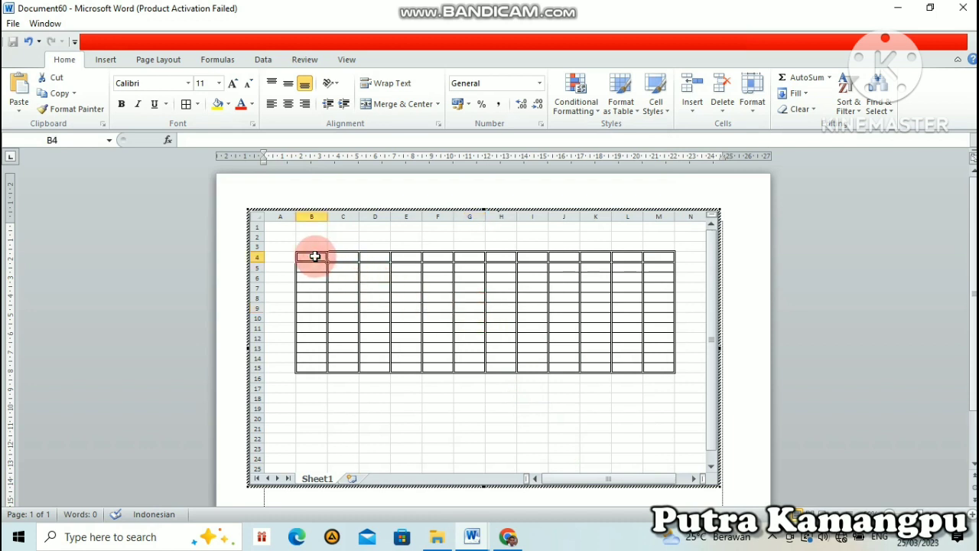
pyautogui.write('N')
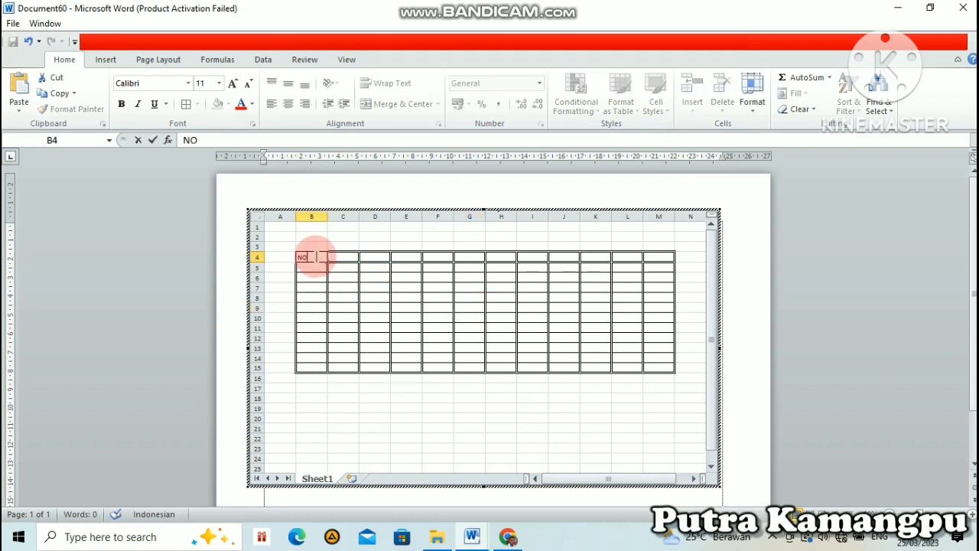
pyautogui.write('O')
pyautogui.press('Tab')
pyautogui.write('NAMA')
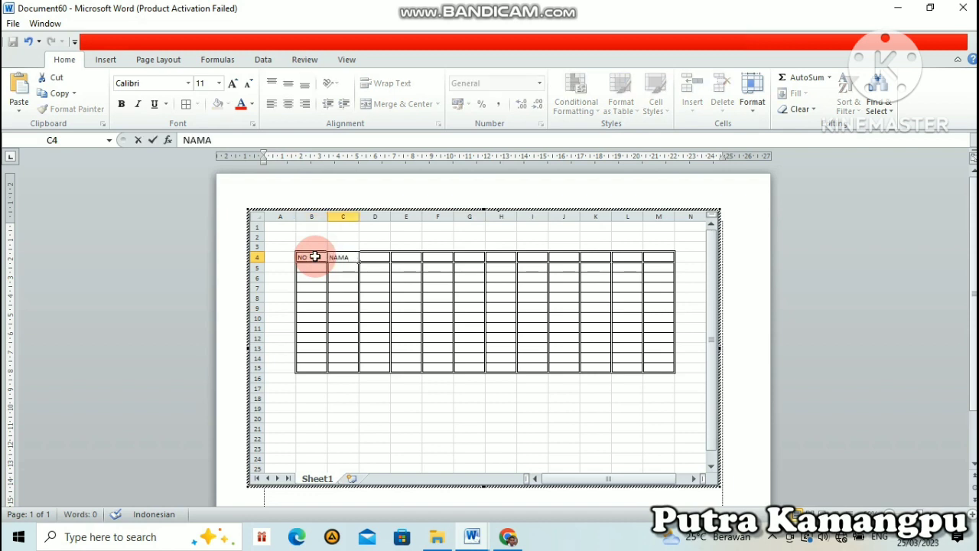
pyautogui.press('Tab')
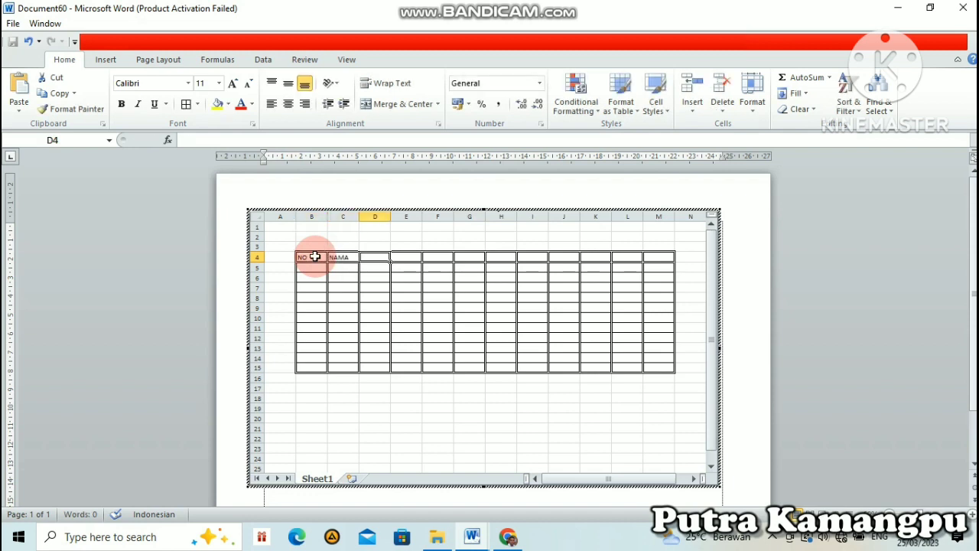
pyautogui.write('LP')
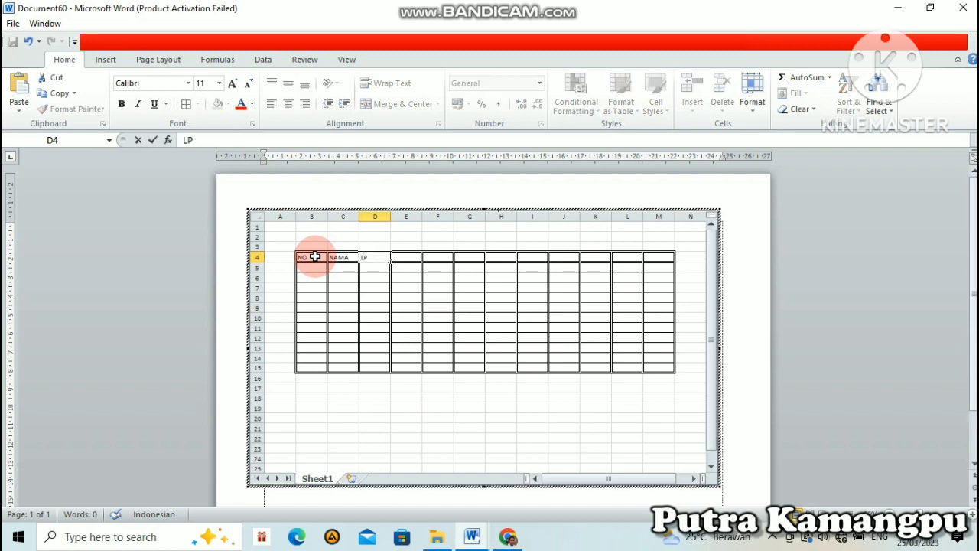
pyautogui.press('Tab')
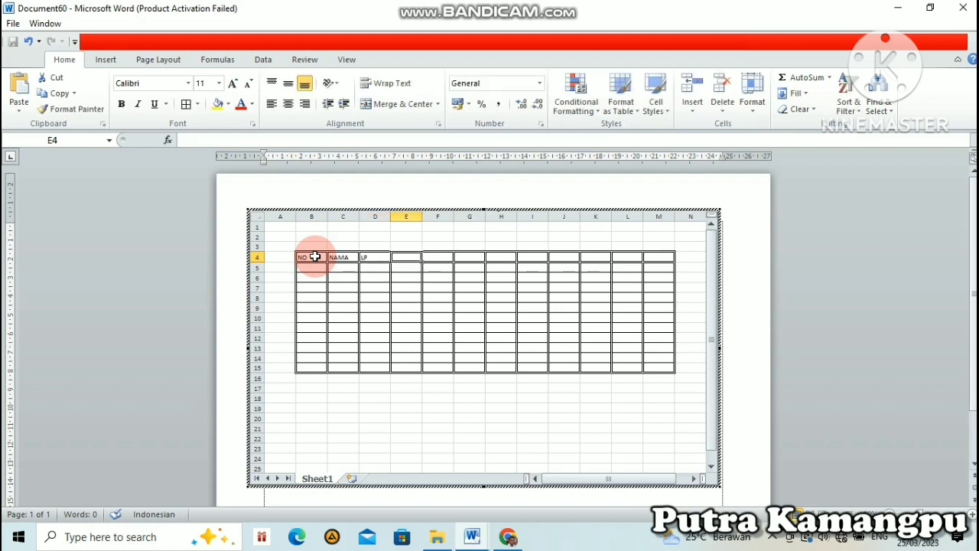
pyautogui.write('JB')
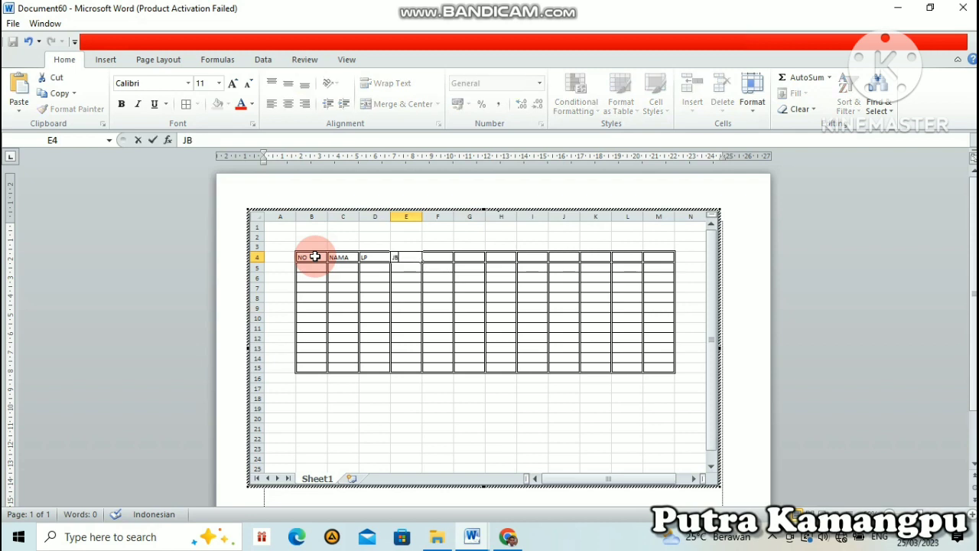
pyautogui.write('BATAN')
pyautogui.press('Tab')
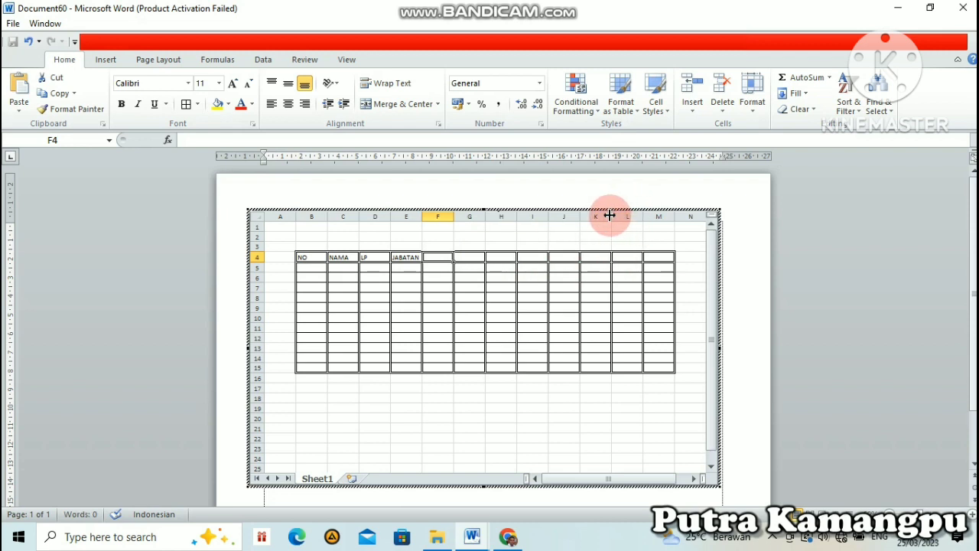
# Step: Delete columns K to M from the embedded worksheet
pyautogui.moveTo(602, 213); pyautogui.dragTo(654, 216)
pyautogui.click(597, 234)
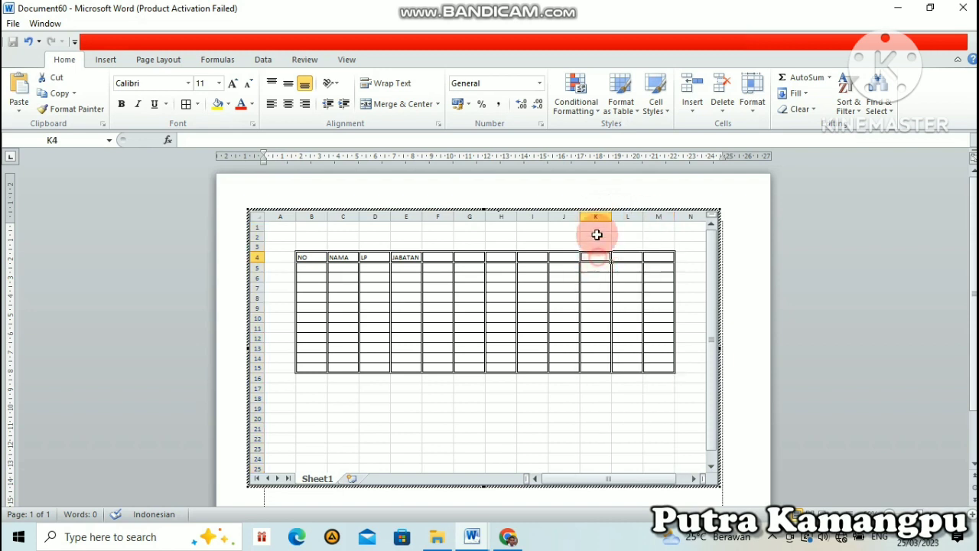
pyautogui.click(596, 216)
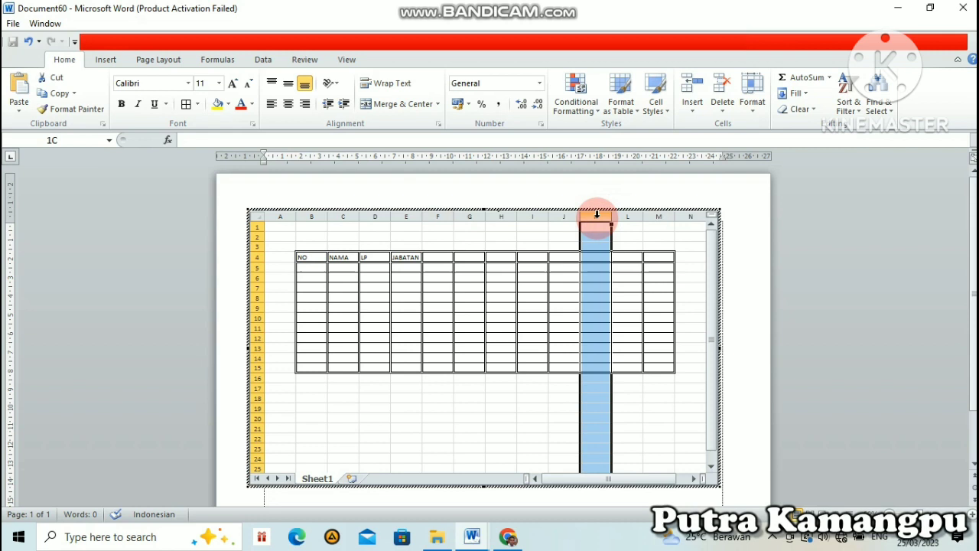
pyautogui.moveTo(598, 215); pyautogui.dragTo(649, 219)
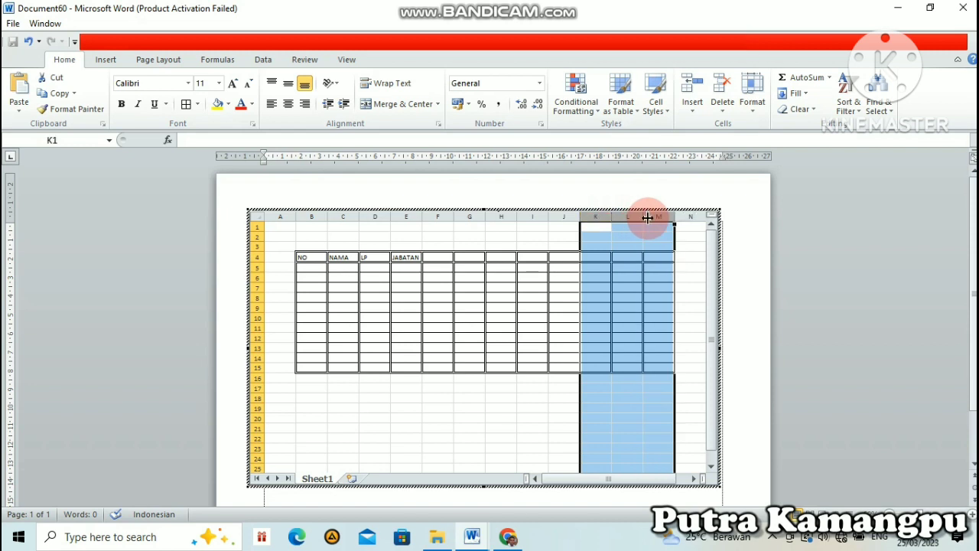
pyautogui.rightClick(608, 280)
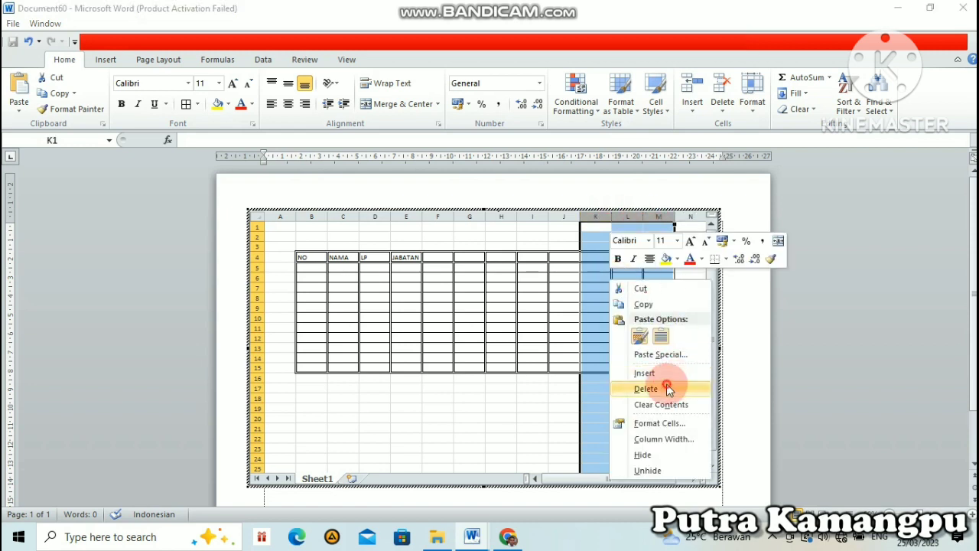
pyautogui.click(666, 389)
pyautogui.click(635, 298)
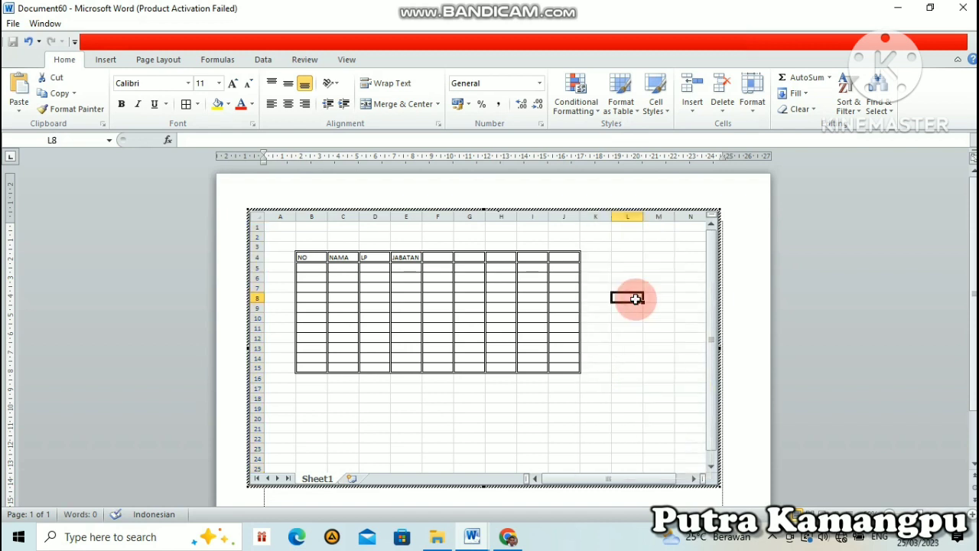
# Step: Merge and center header cells F4:G4, and enter the header KET. in cell J4
pyautogui.click(440, 256)
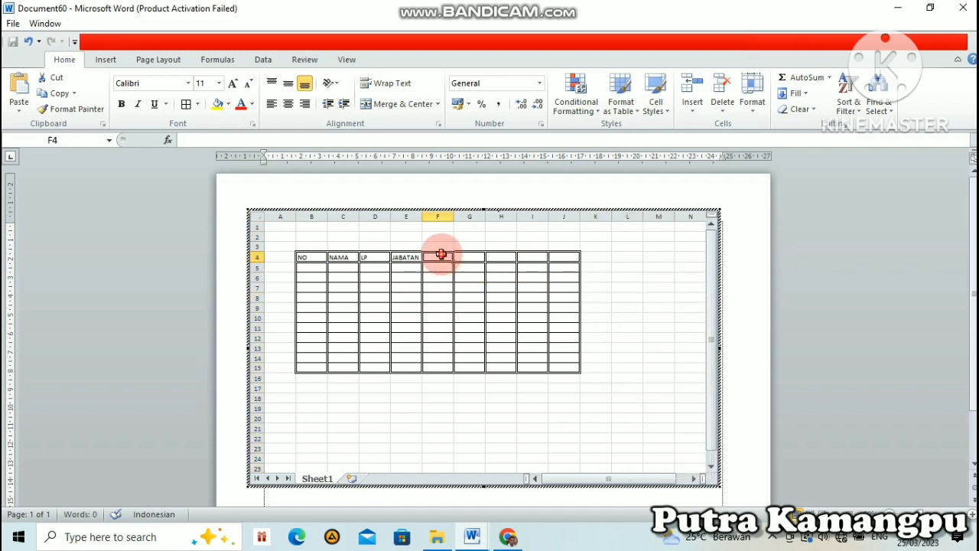
pyautogui.moveTo(441, 254); pyautogui.dragTo(463, 253)
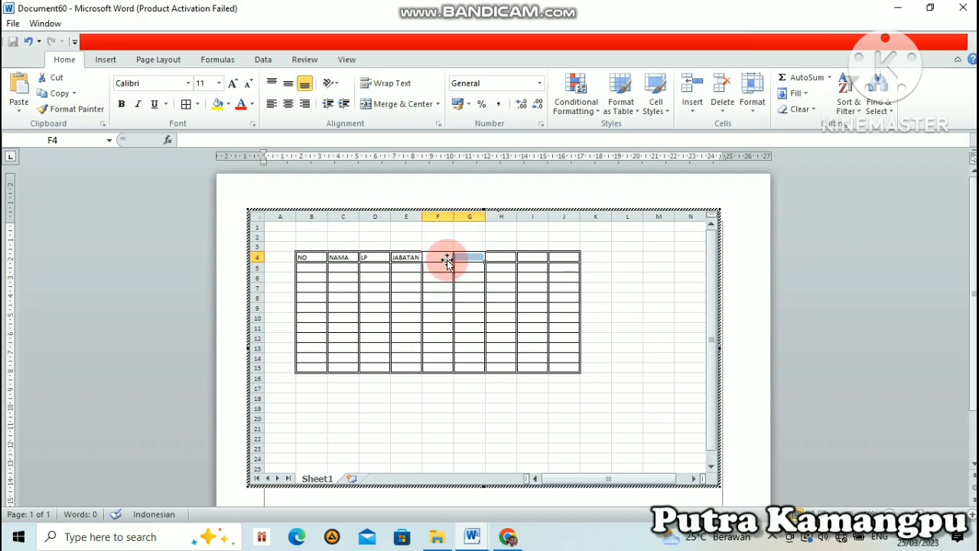
pyautogui.click(437, 259)
pyautogui.moveTo(437, 258); pyautogui.dragTo(462, 258)
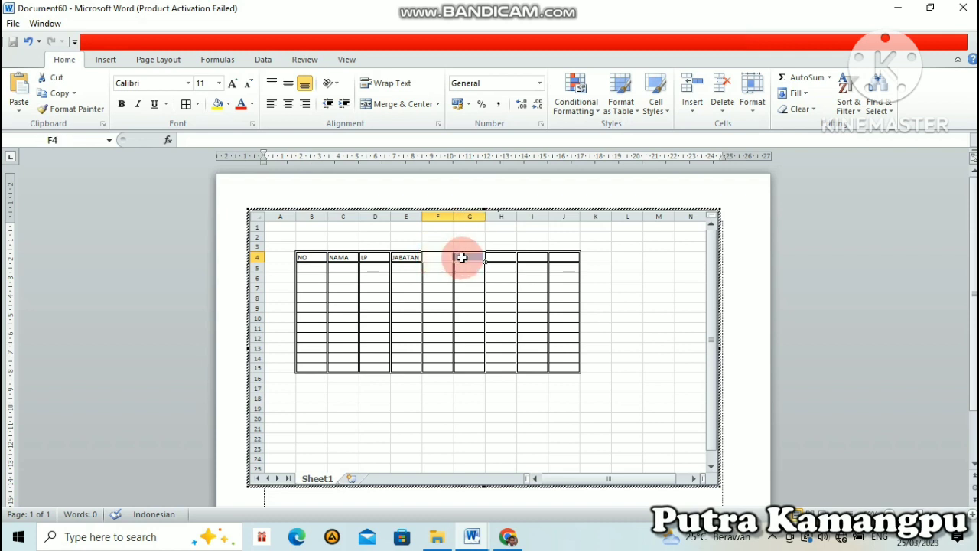
pyautogui.click(407, 108)
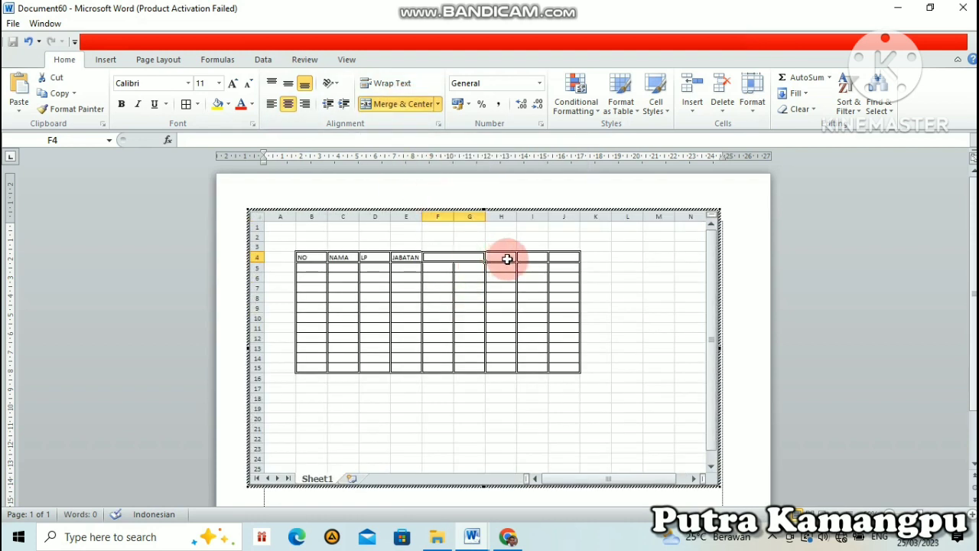
pyautogui.click(567, 257)
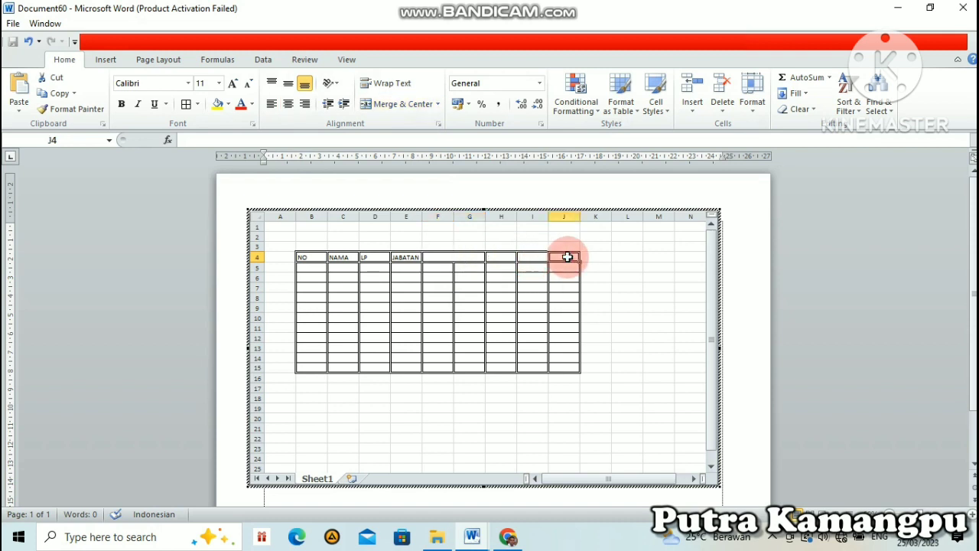
pyautogui.write('KET.')
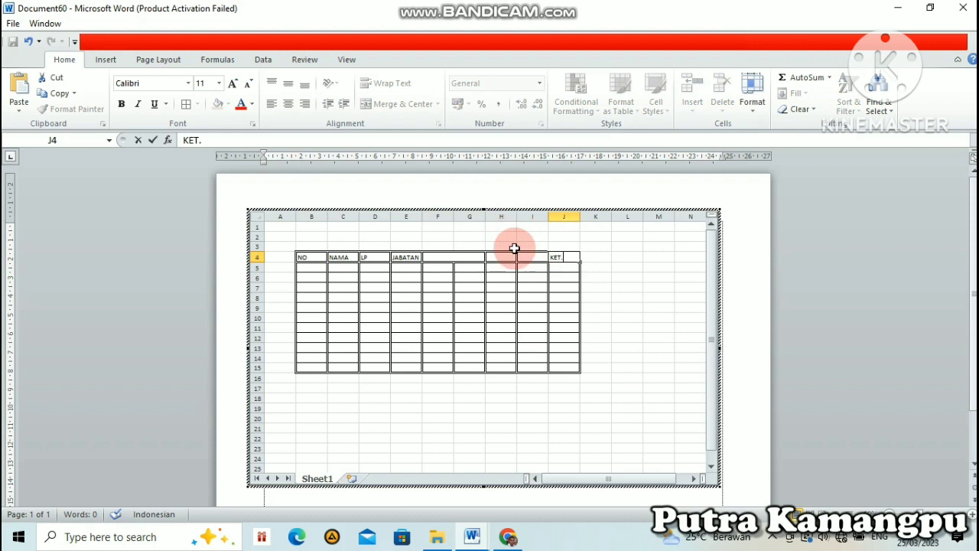
# Step: Center the header row text in cells B4:J4 horizontally and align it to the middle vertically
pyautogui.click(537, 328)
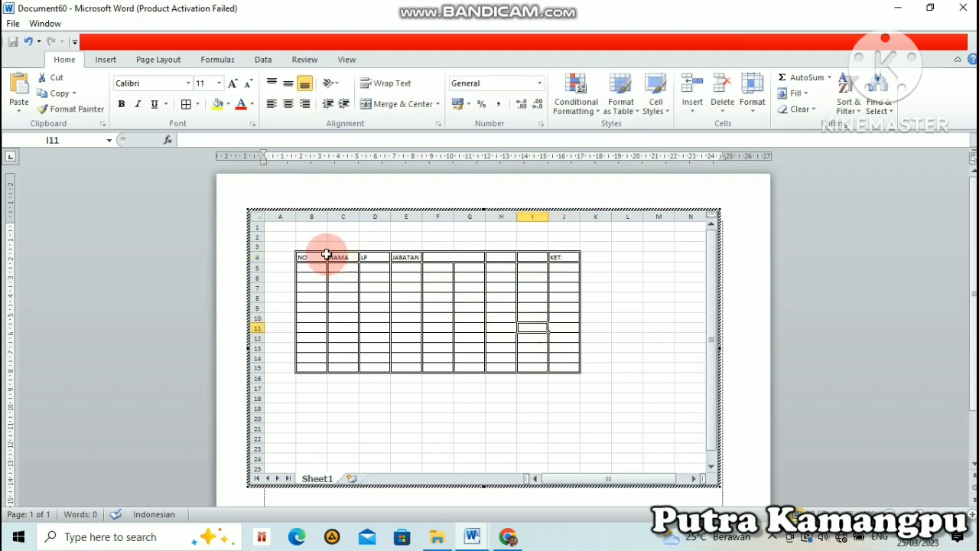
pyautogui.moveTo(306, 257); pyautogui.dragTo(556, 257)
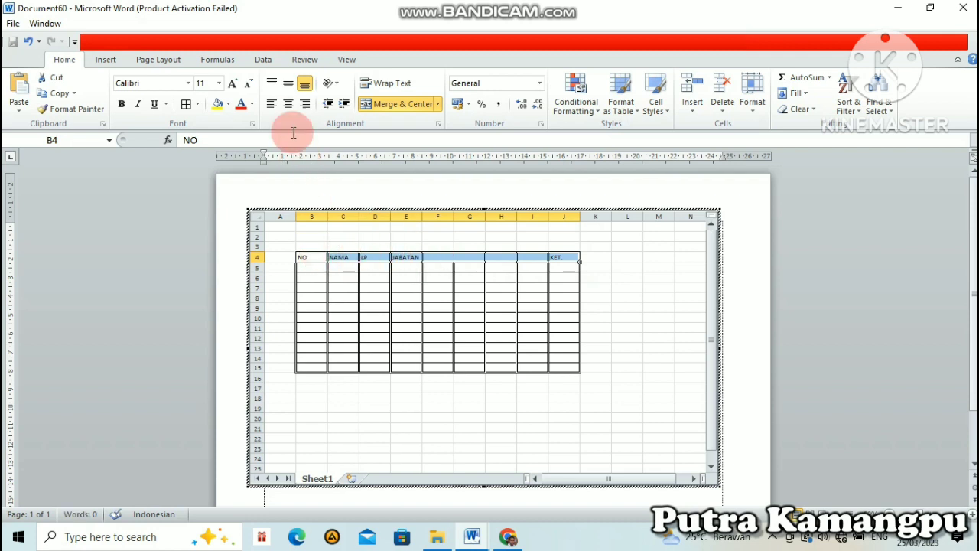
pyautogui.click(287, 104)
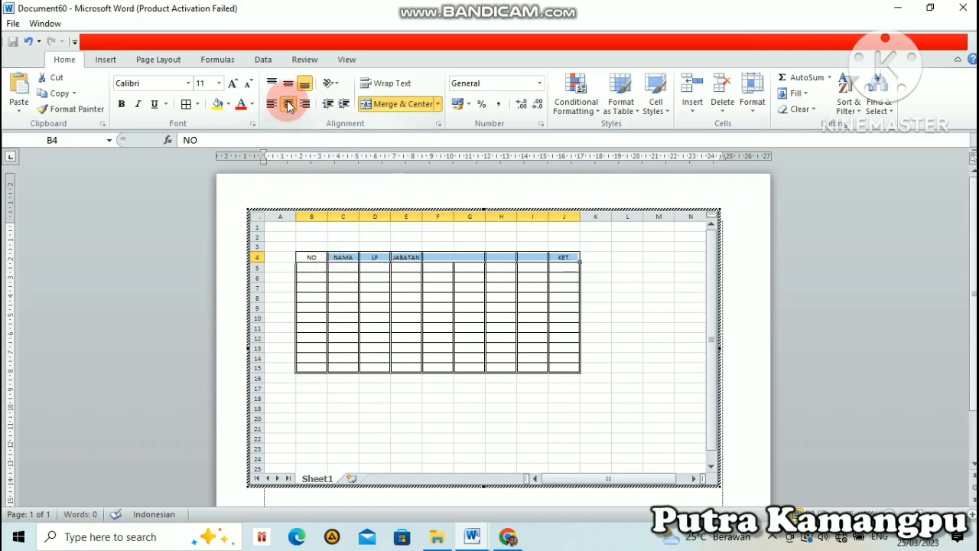
pyautogui.click(288, 84)
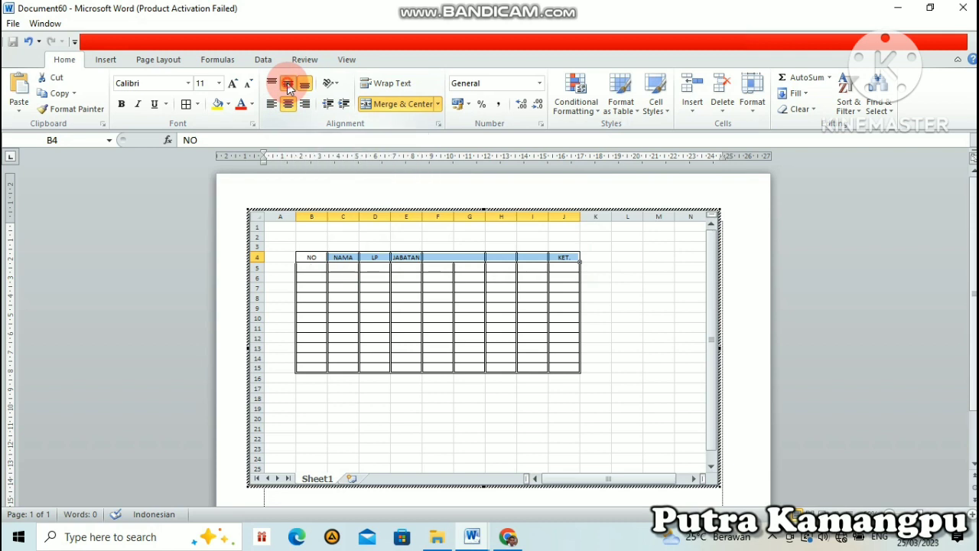
pyautogui.click(524, 290)
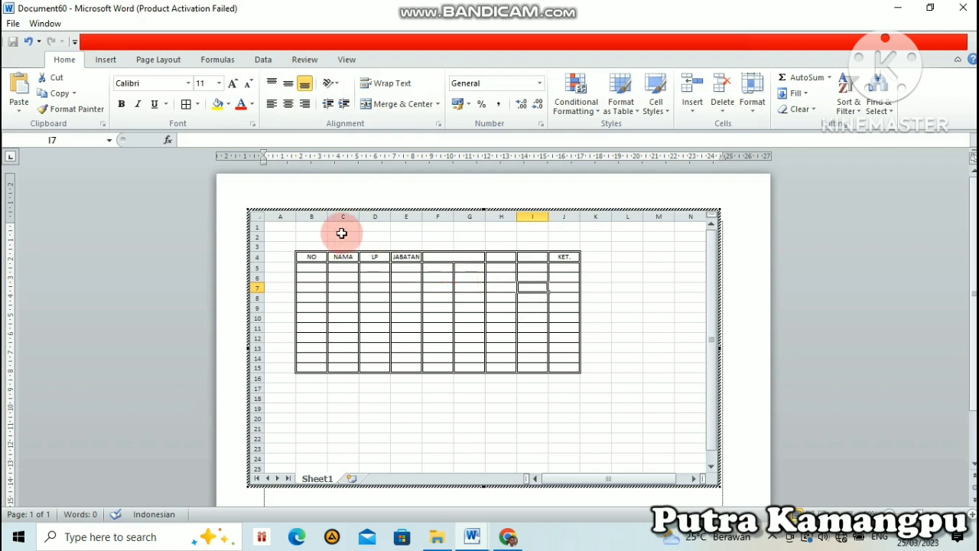
# Step: Narrow the NO and LP columns and widen the NAMA and JABATAN columns of the table
pyautogui.moveTo(323, 219); pyautogui.dragTo(388, 219)
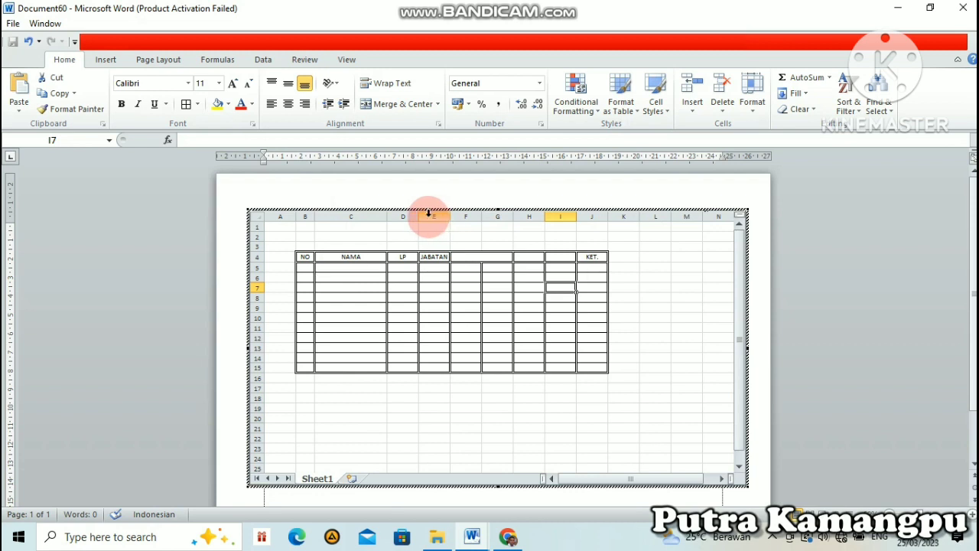
pyautogui.moveTo(417, 216); pyautogui.dragTo(449, 217)
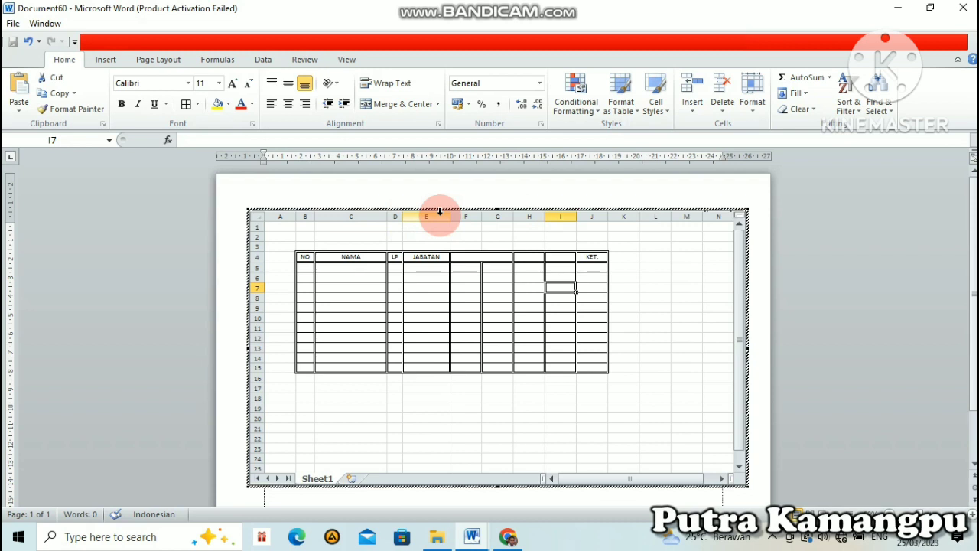
# Step: Enter the header BERSEDIA in merged cell F4:G4, with subheaders YA in F5 and TIDAK in G5
pyautogui.click(497, 254)
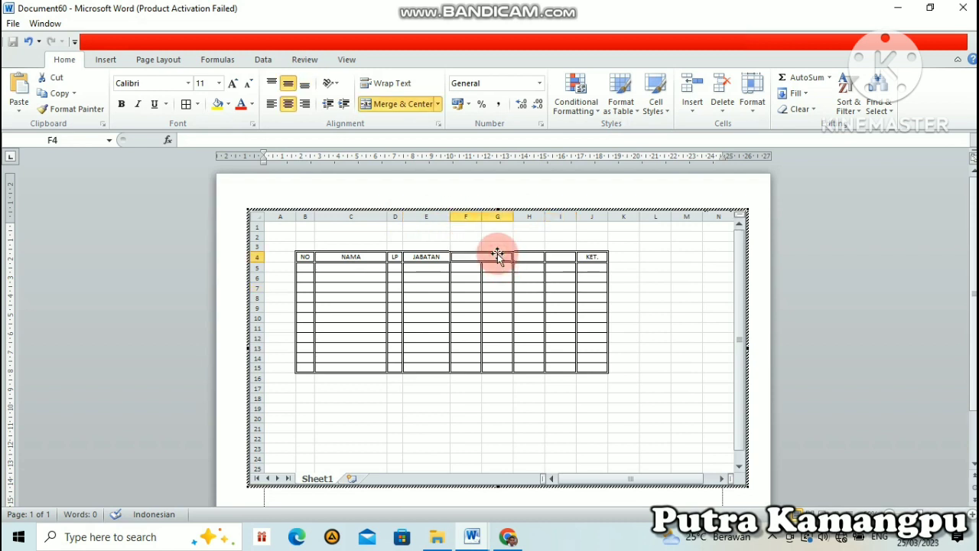
pyautogui.write('BE')
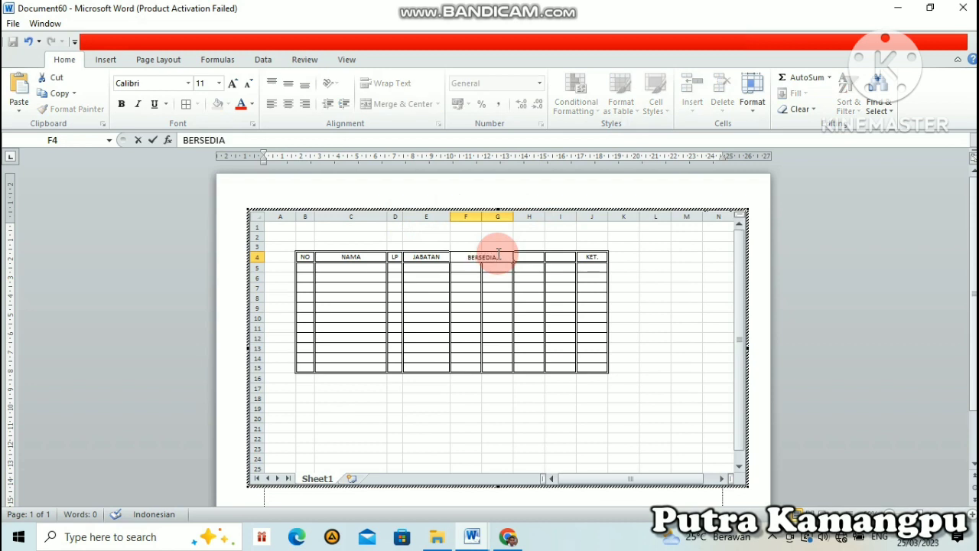
pyautogui.write('RSEDIA')
pyautogui.click(465, 267)
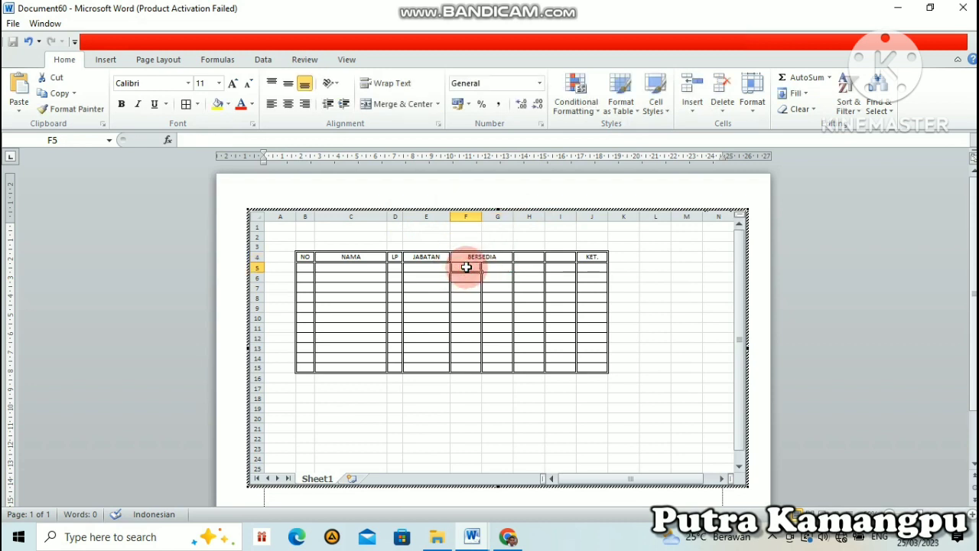
pyautogui.write('YA')
pyautogui.press('Tab')
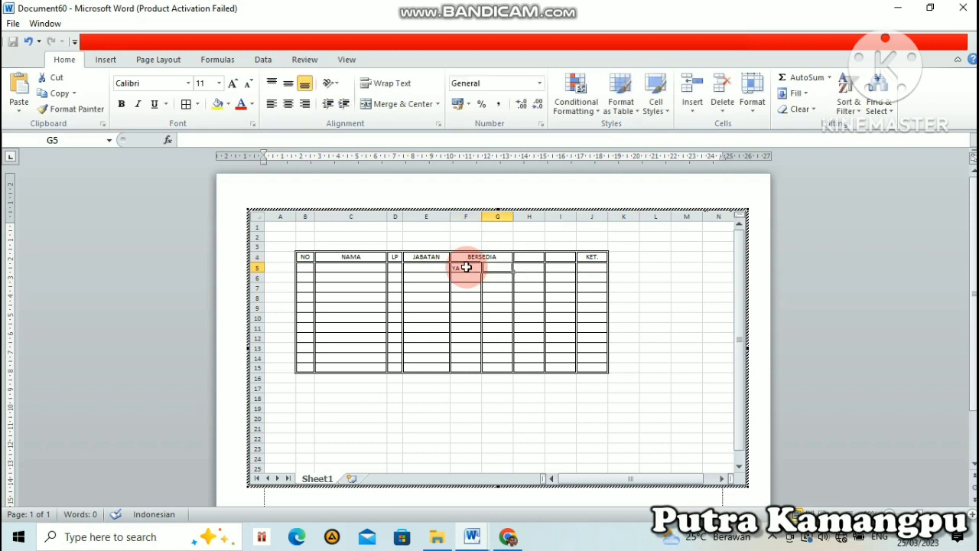
pyautogui.write('TIDAK')
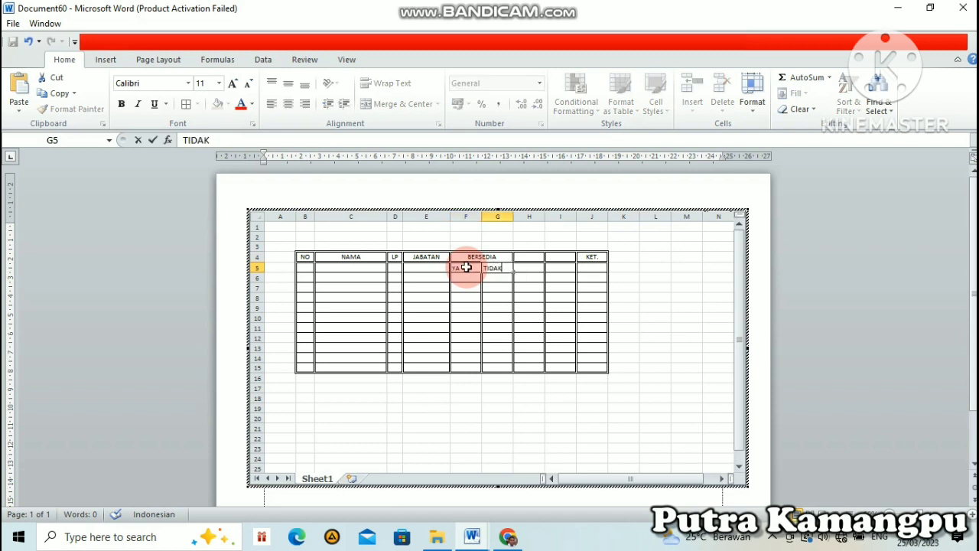
pyautogui.click(529, 325)
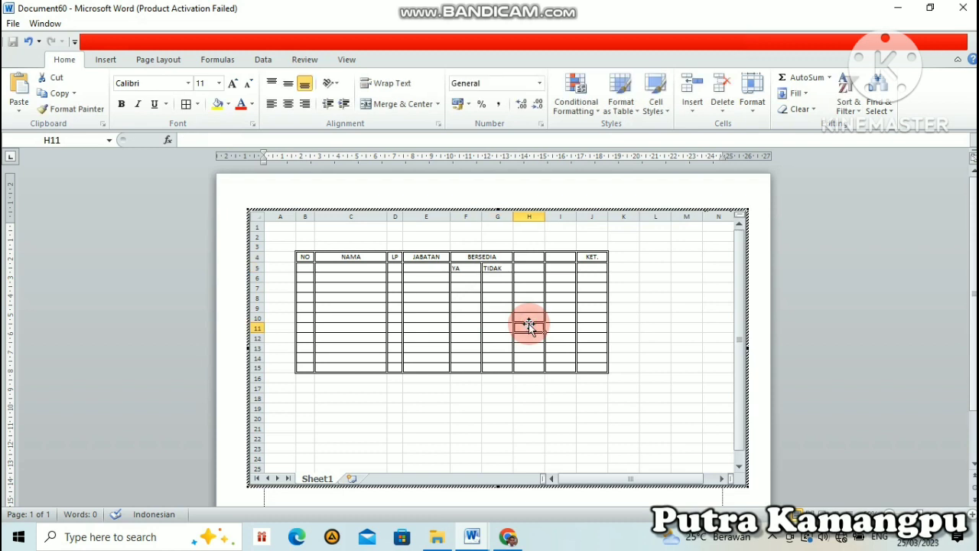
# Step: Merge and center the empty header cells H4:I4
pyautogui.click(532, 255)
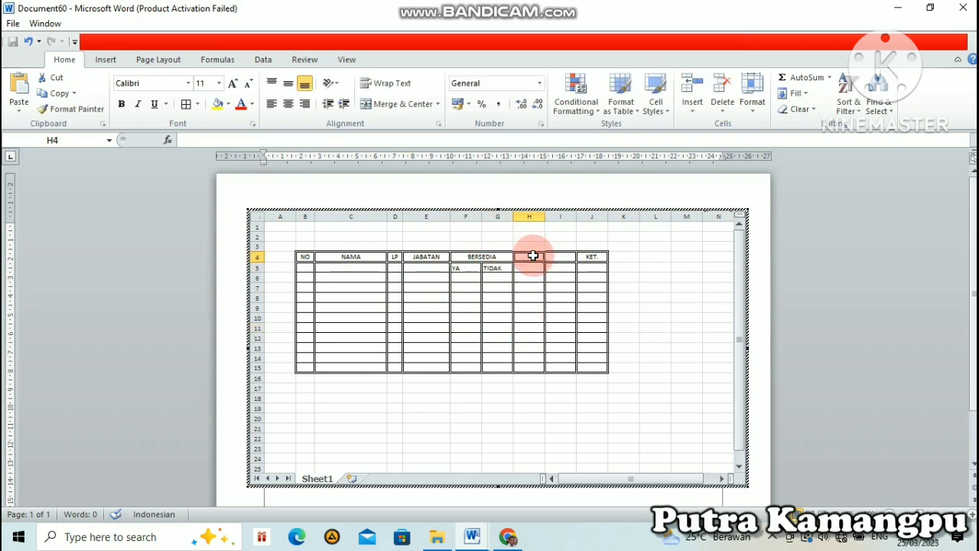
pyautogui.moveTo(534, 255); pyautogui.dragTo(547, 256)
pyautogui.click(410, 109)
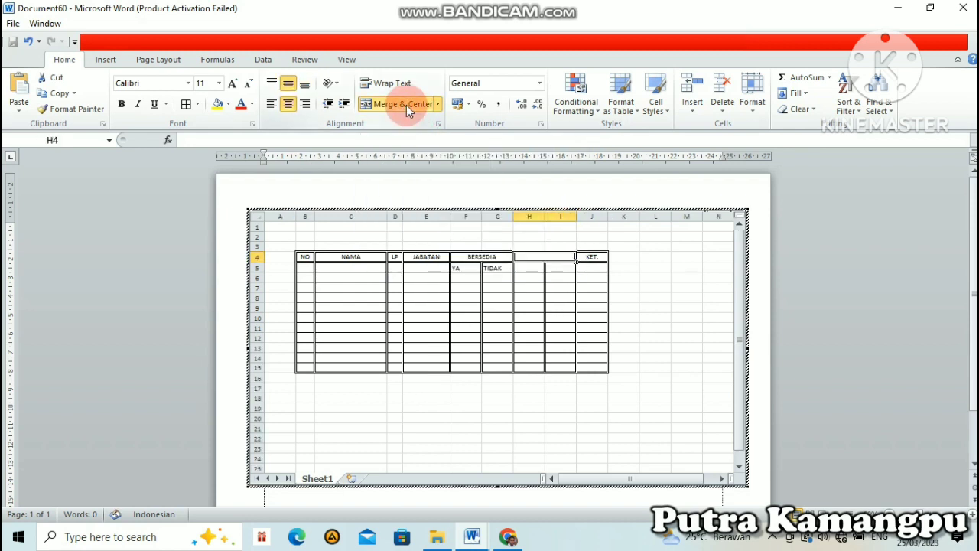
pyautogui.click(549, 295)
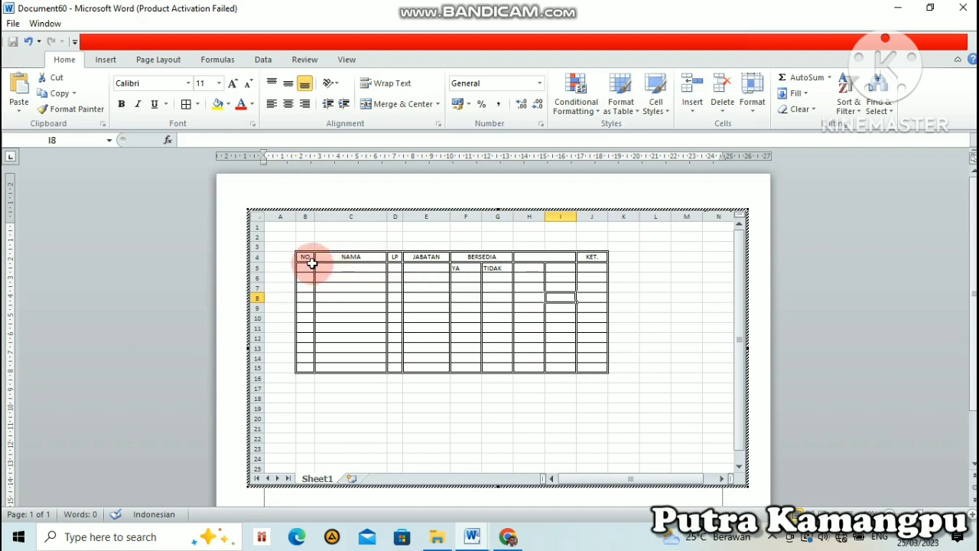
# Step: Merge and center the NO, NAMA, LP and KET. header cells across rows 4 and 5, each within its own column
pyautogui.moveTo(305, 260); pyautogui.dragTo(306, 267)
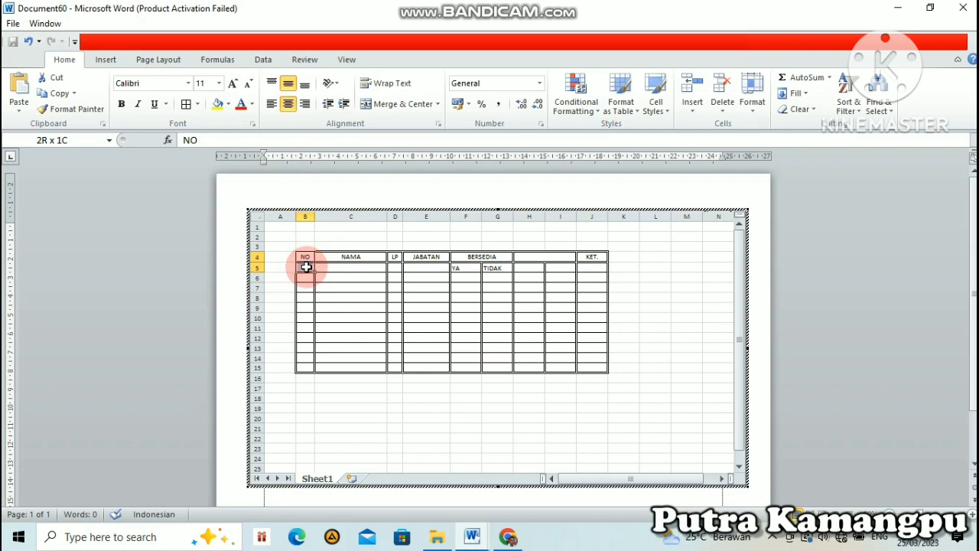
pyautogui.click(400, 104)
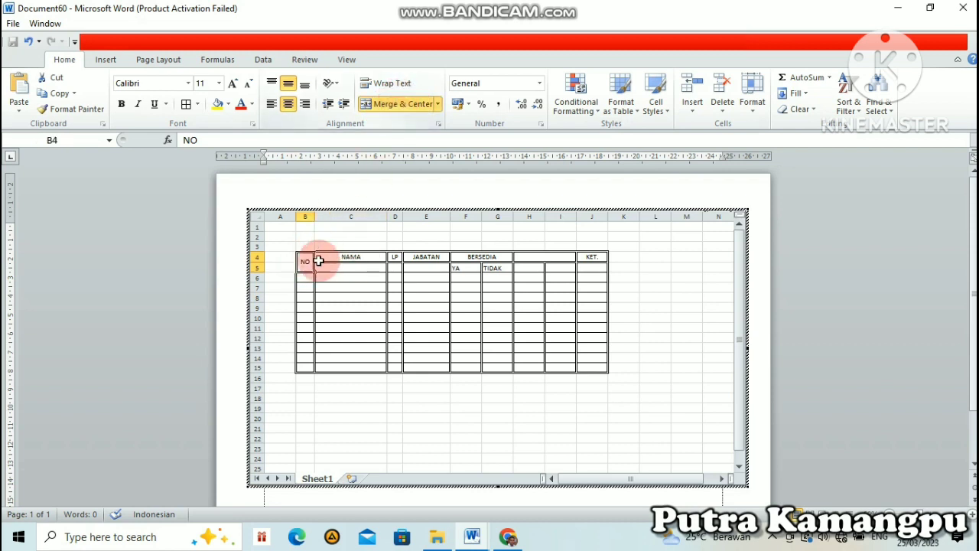
pyautogui.moveTo(345, 256); pyautogui.dragTo(346, 266)
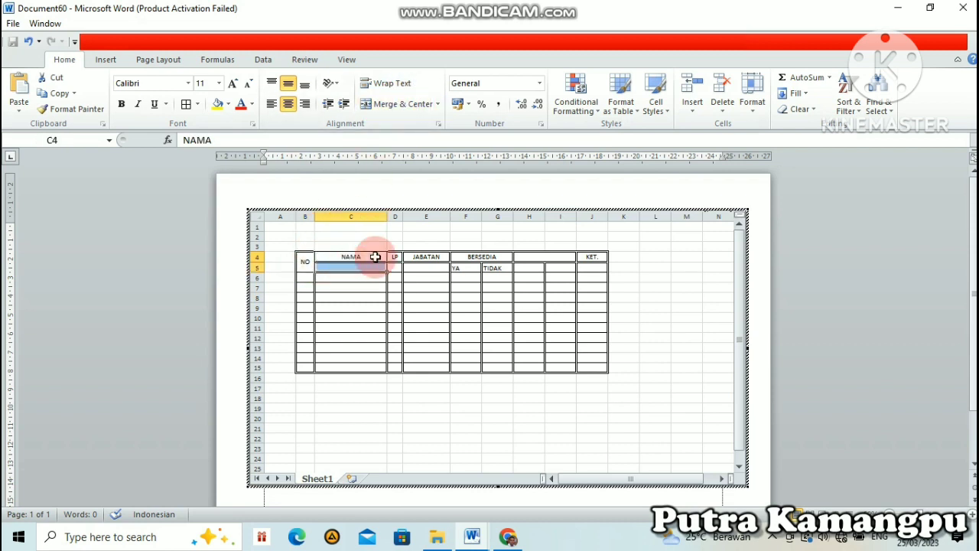
pyautogui.click(406, 107)
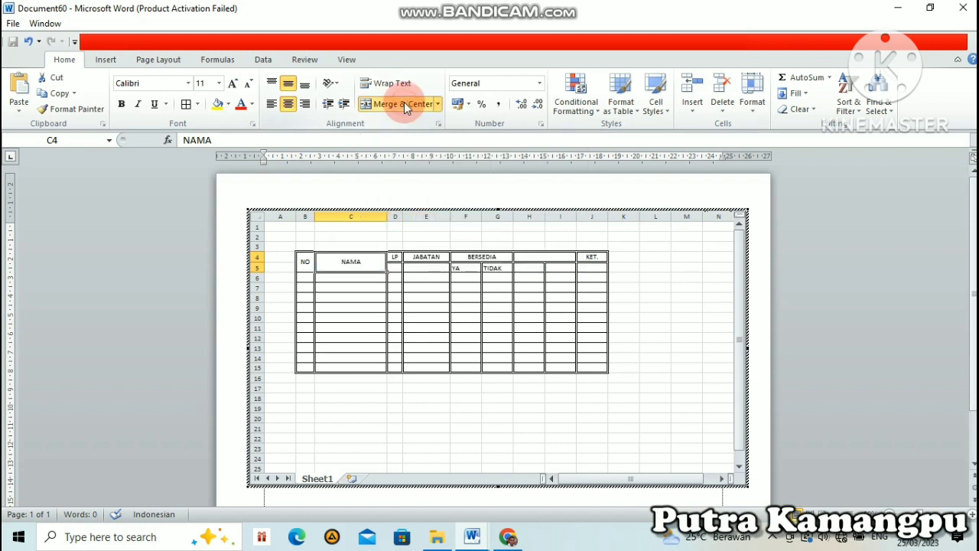
pyautogui.click(393, 257)
pyautogui.moveTo(394, 257); pyautogui.dragTo(393, 268)
pyautogui.click(403, 106)
pyautogui.moveTo(596, 258); pyautogui.dragTo(594, 266)
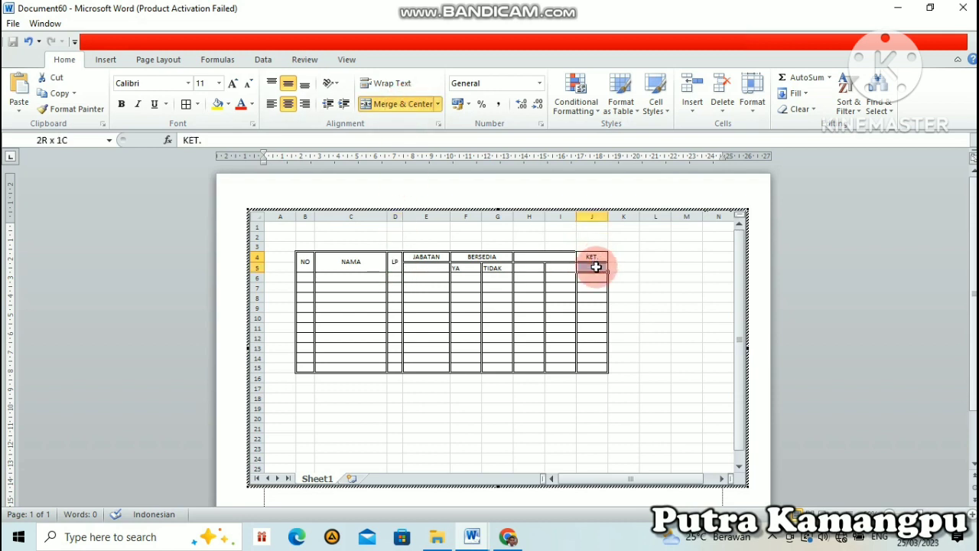
pyautogui.click(411, 106)
pyautogui.click(634, 287)
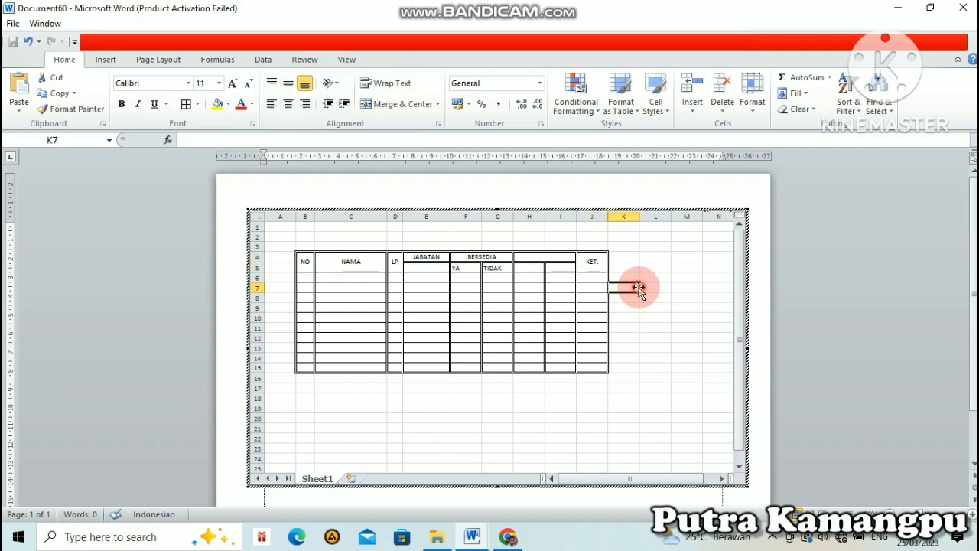
# Step: Apply a double-line bottom border to the two-row table header, cells B4:J5
pyautogui.moveTo(304, 260); pyautogui.dragTo(576, 260)
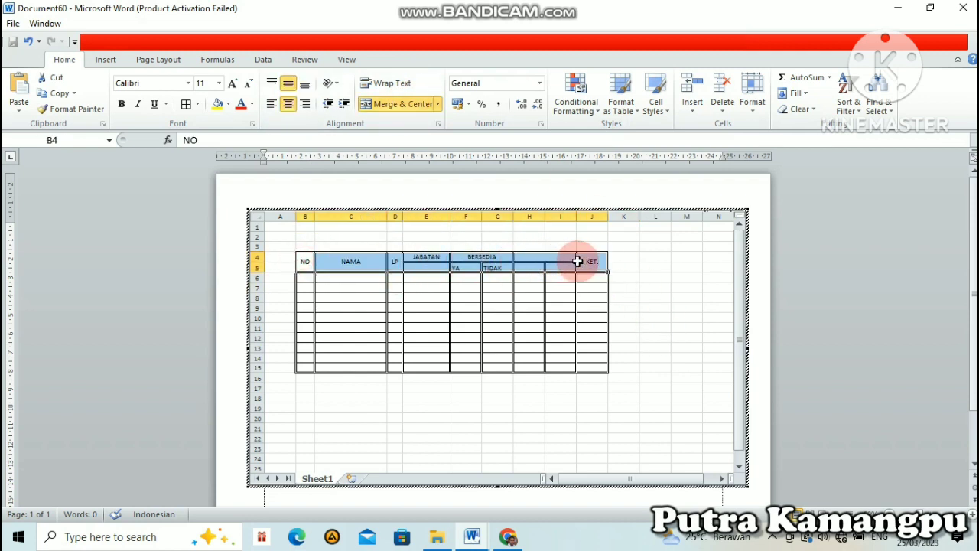
pyautogui.click(438, 126)
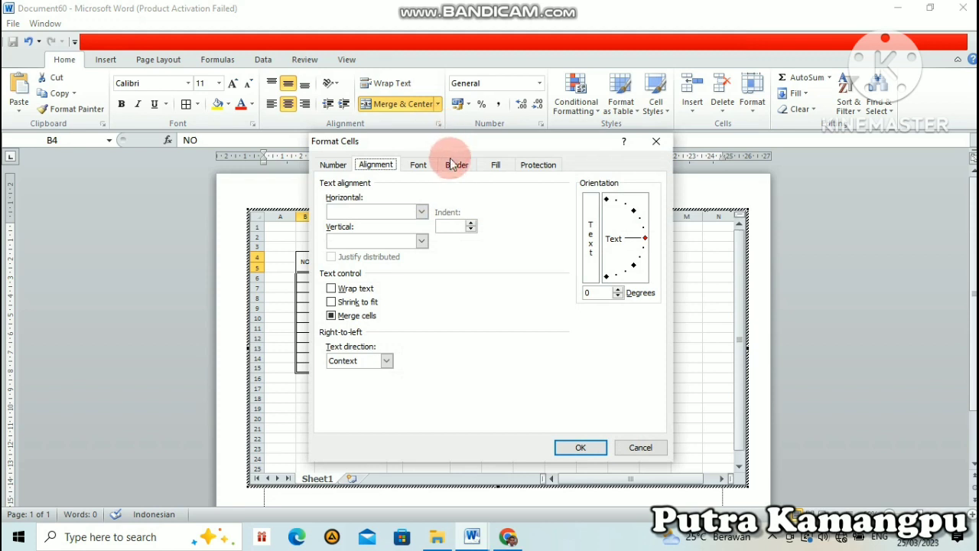
pyautogui.click(452, 164)
pyautogui.click(397, 282)
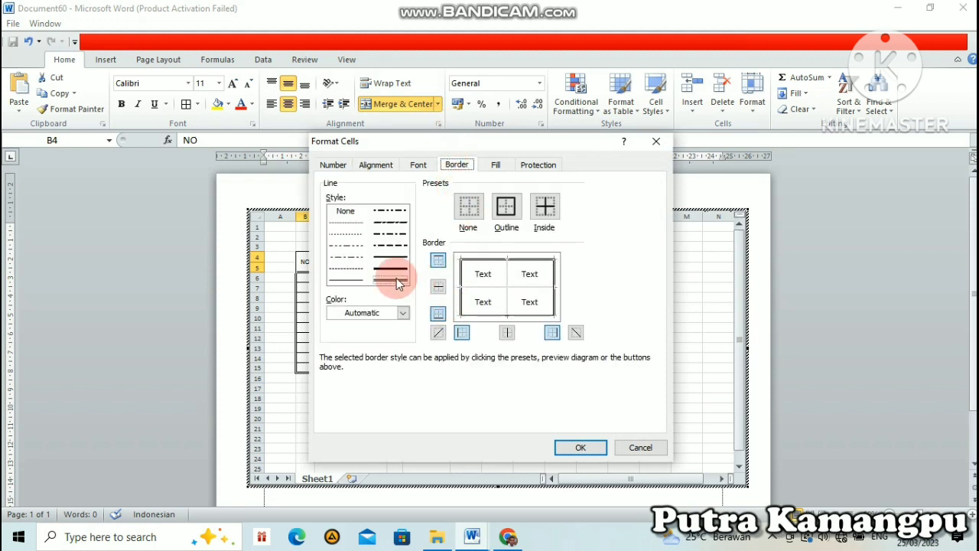
pyautogui.click(491, 316)
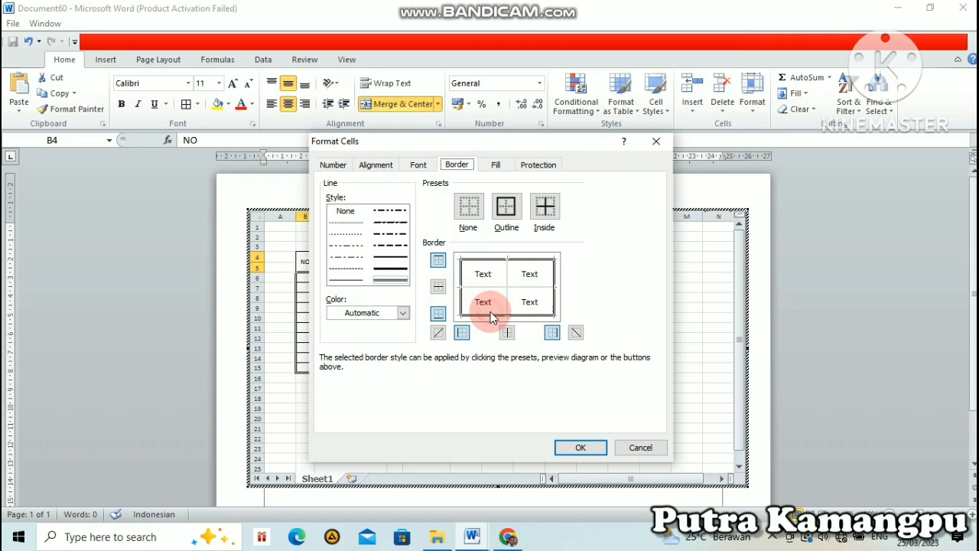
pyautogui.click(584, 448)
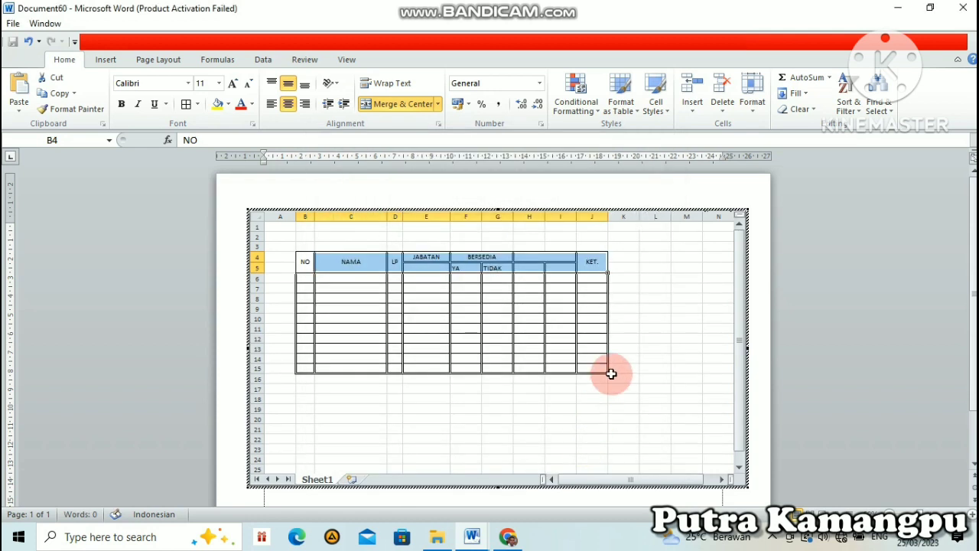
pyautogui.click(654, 359)
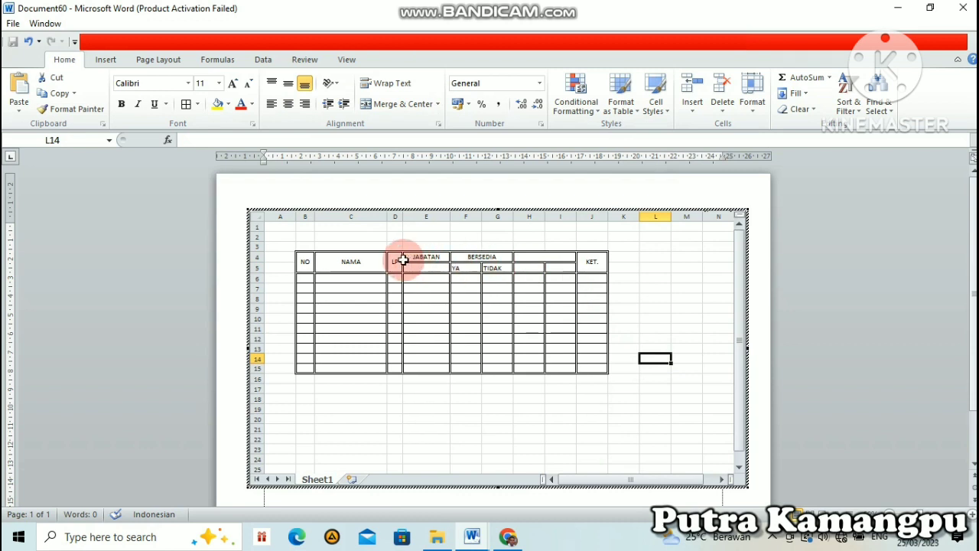
# Step: Center the text of the two-row header B4:J5 horizontally and align it to the middle vertically
pyautogui.moveTo(312, 258); pyautogui.dragTo(593, 268)
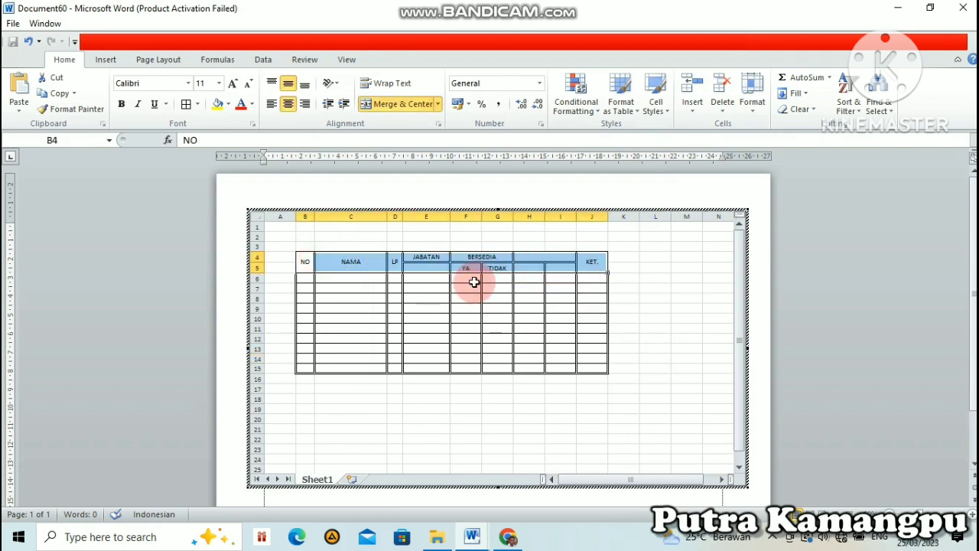
pyautogui.click(287, 86)
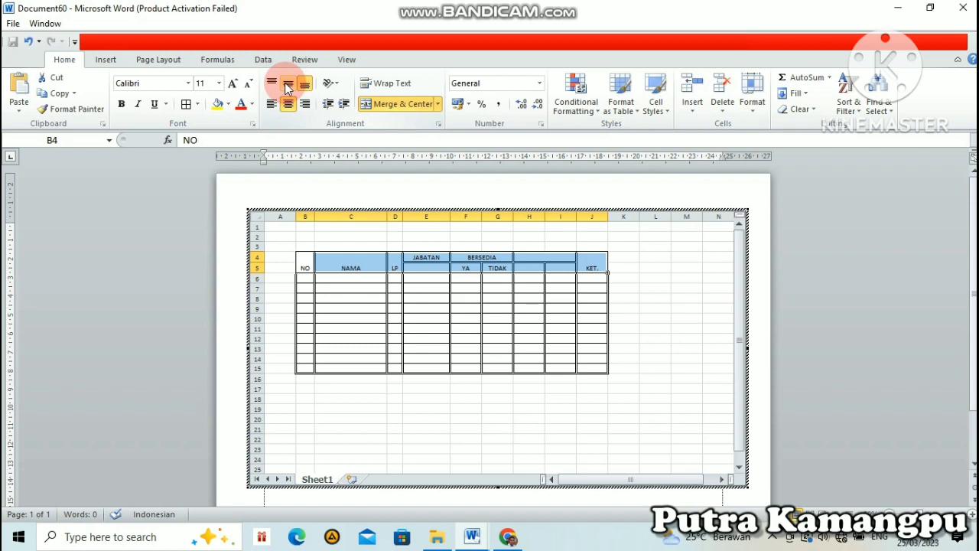
pyautogui.click(287, 86)
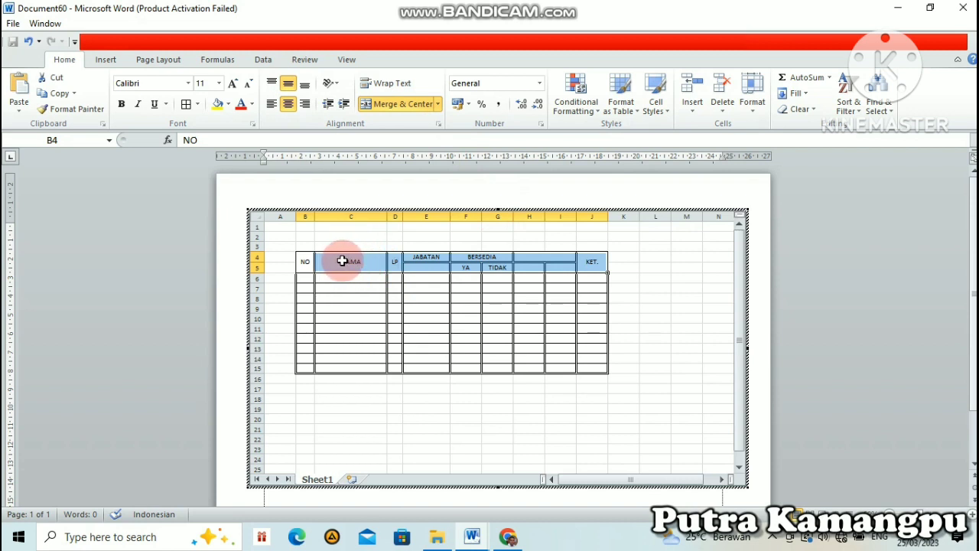
pyautogui.click(639, 338)
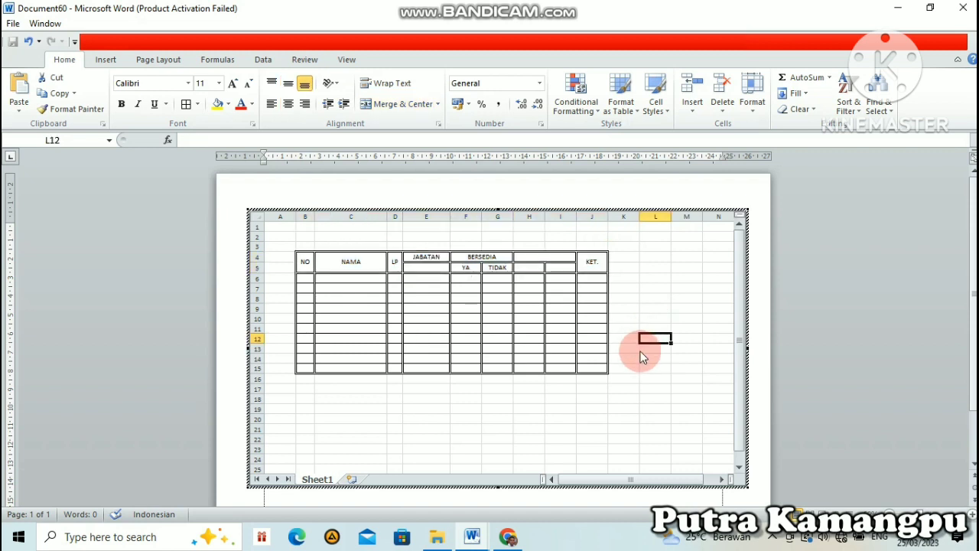